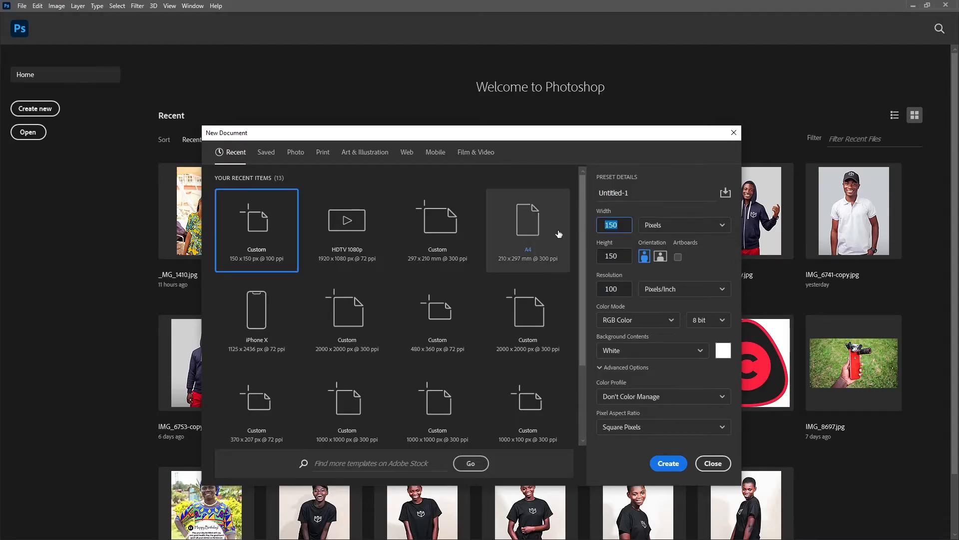
Step: Create a 2560 × 1440 pixel document at 100 pixels/inch, checking the channel art size in the browser, and collapse the Venus v2 panel
type("25")
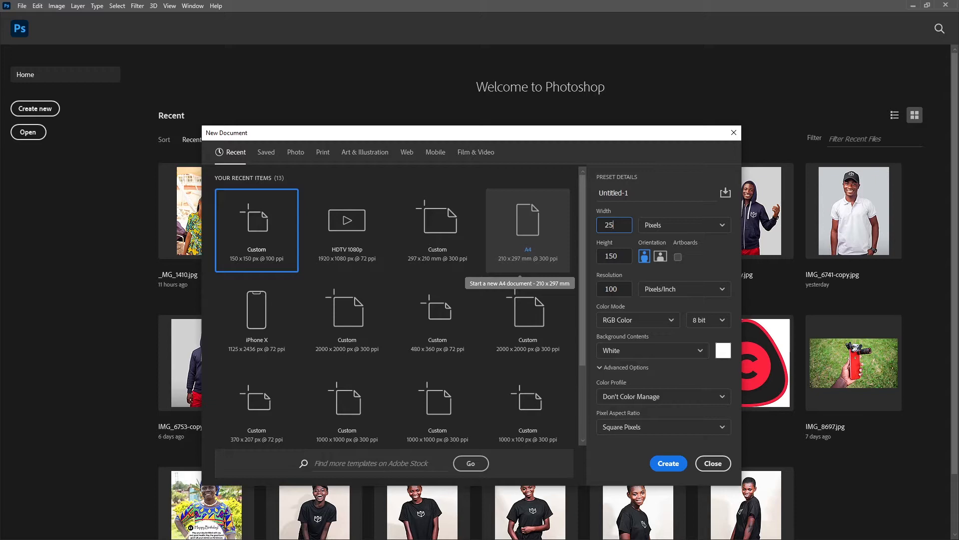
key("alt+Tab")
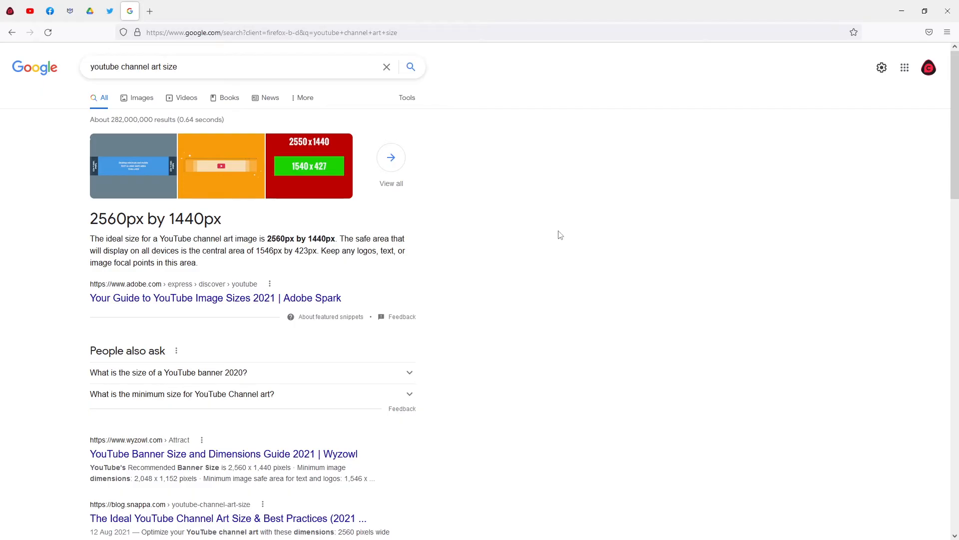
key("alt+Tab")
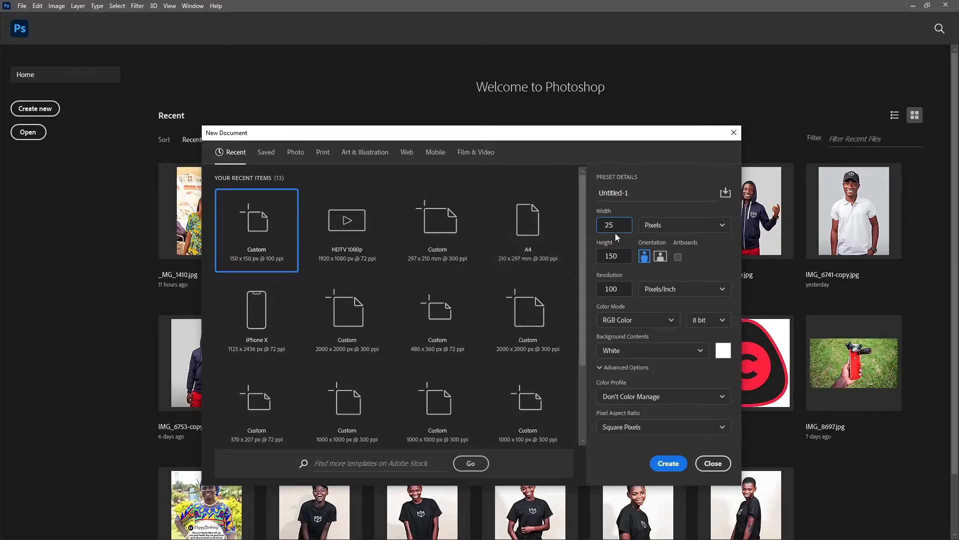
left_click(619, 257)
type("1440")
left_click(619, 288)
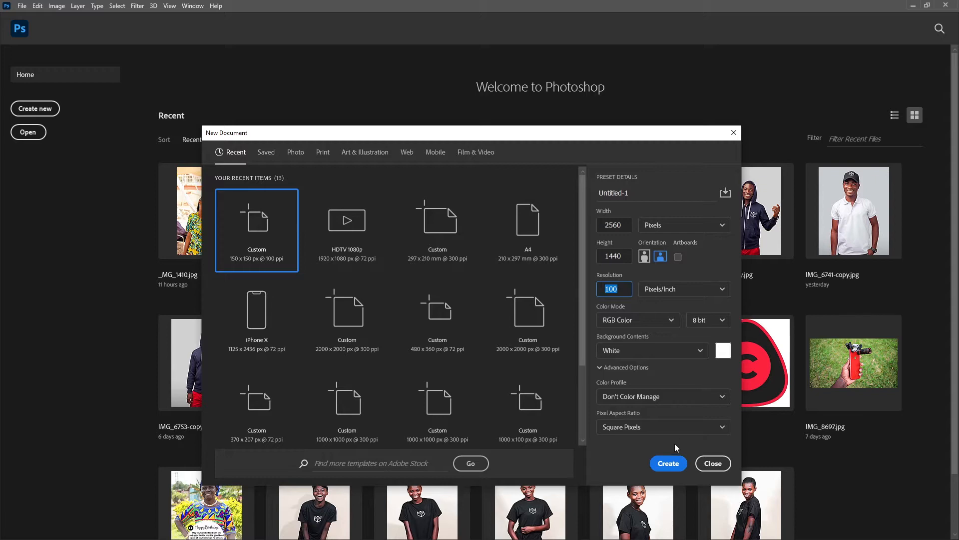
left_click(668, 463)
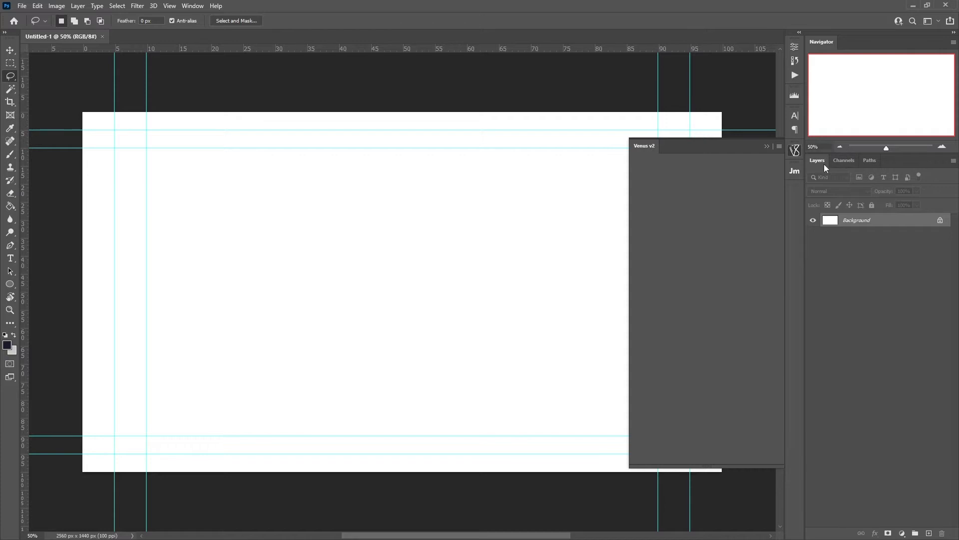
left_click(795, 149)
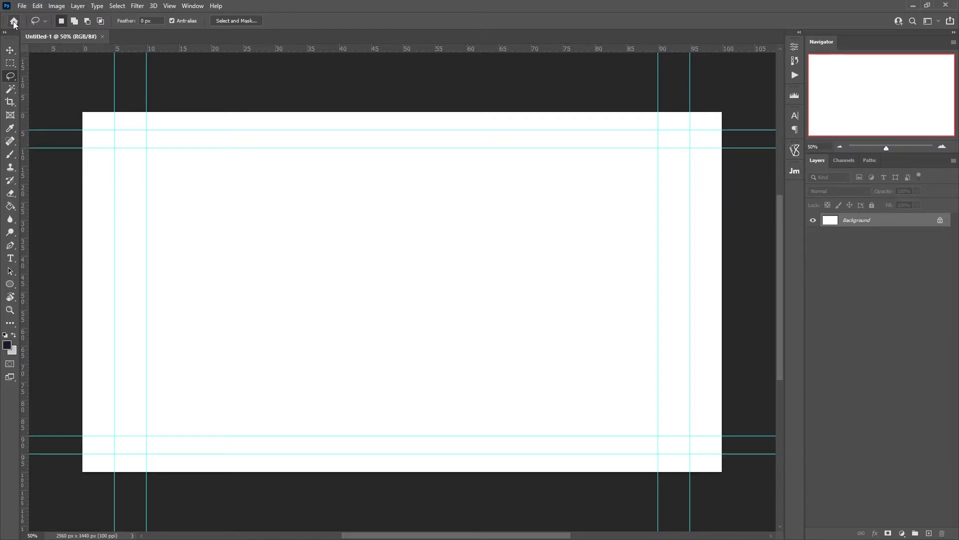
Step: Create a second document of 1546 × 423 pixels, using the YouTube channel art safe area size given in the browser
left_click(22, 6)
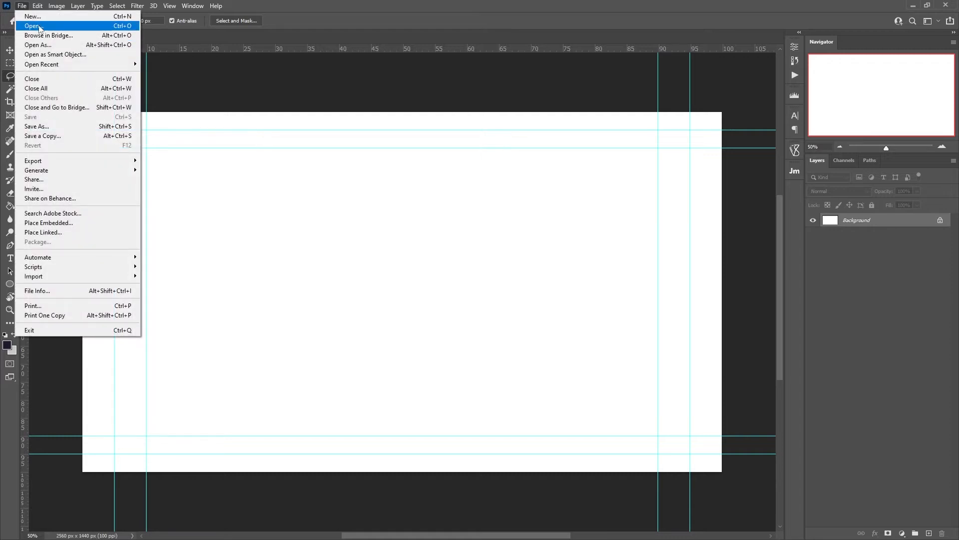
left_click(31, 16)
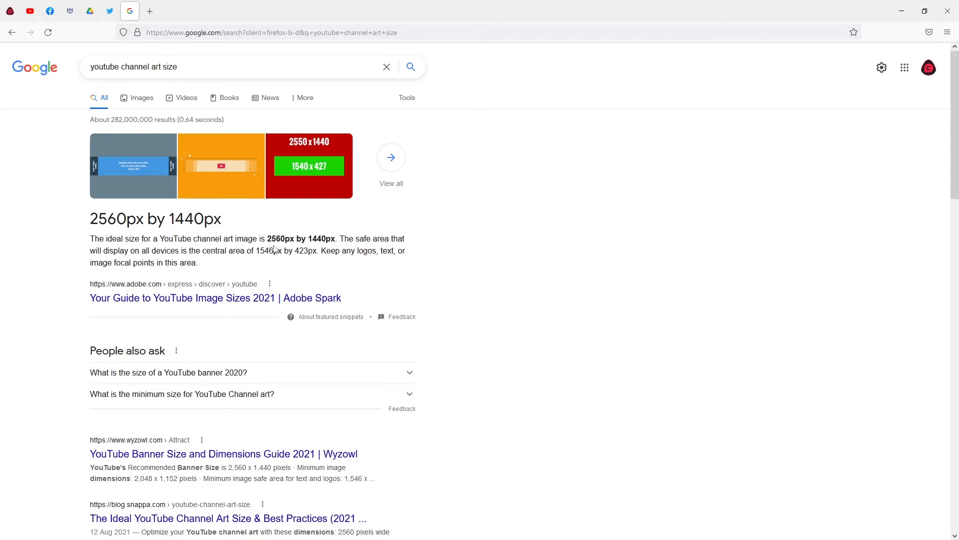
left_click_drag(256, 250, 270, 250)
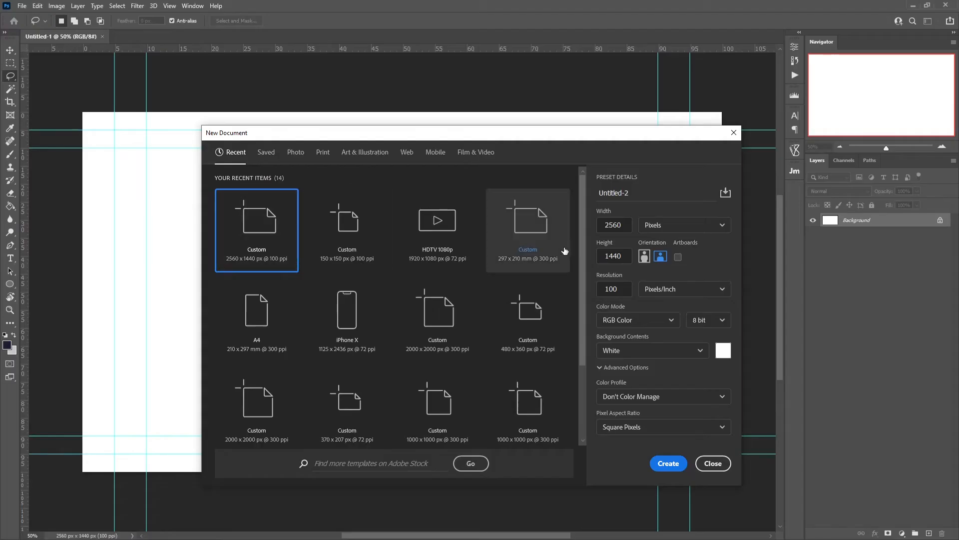
double_click(609, 225)
type("1546")
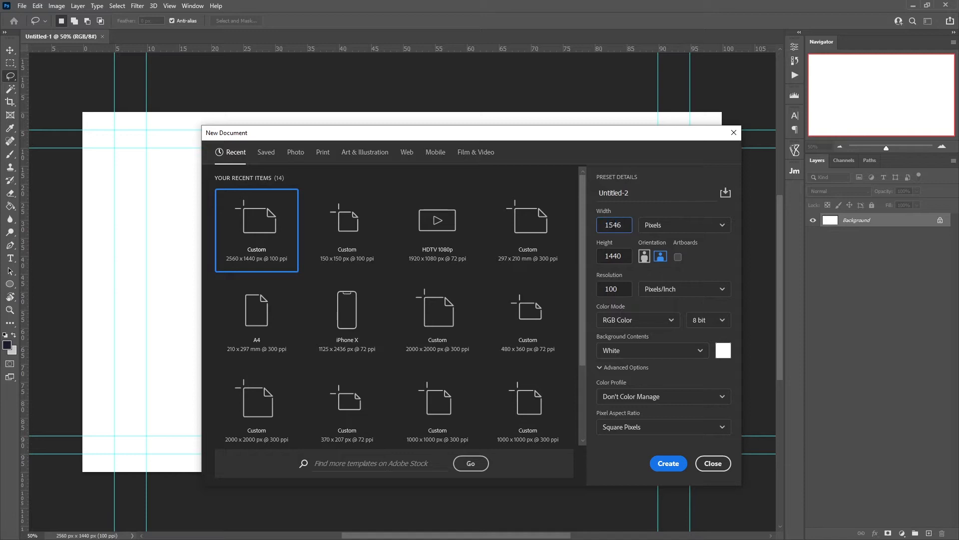
double_click(626, 259)
type("423")
left_click(669, 462)
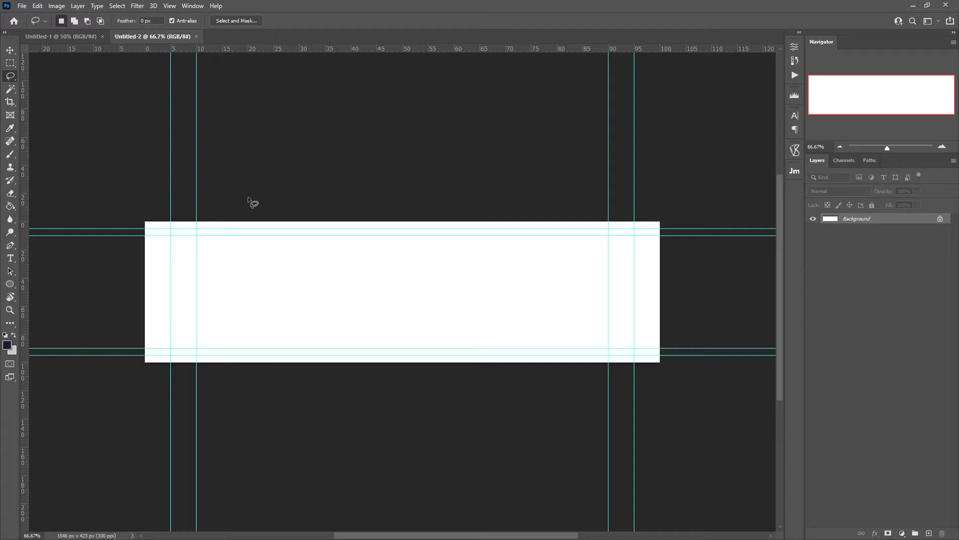
Step: Unlock the Background layer of the 1546 × 423 document and copy it into the centre of the 2560 × 1440 document
left_click(80, 35)
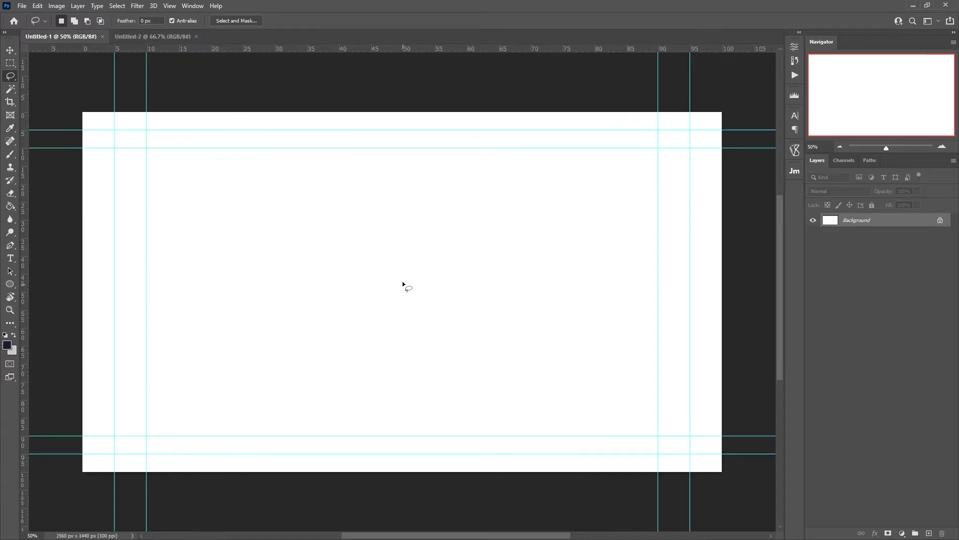
left_click(182, 36)
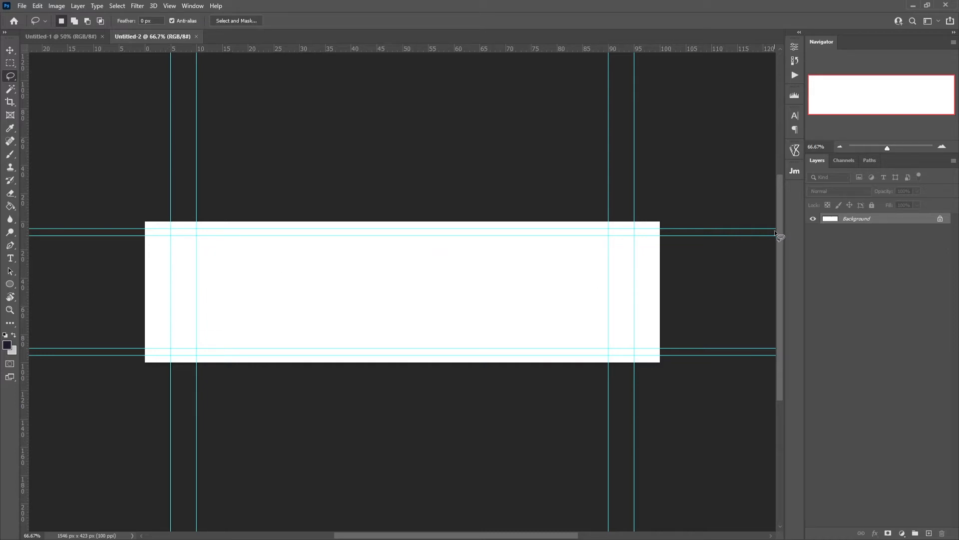
left_click(941, 219)
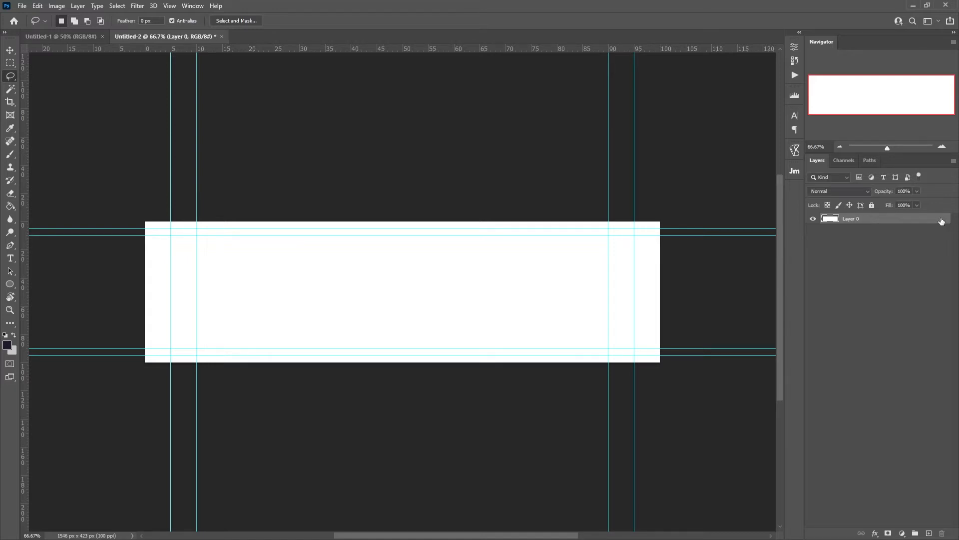
right_click(866, 220)
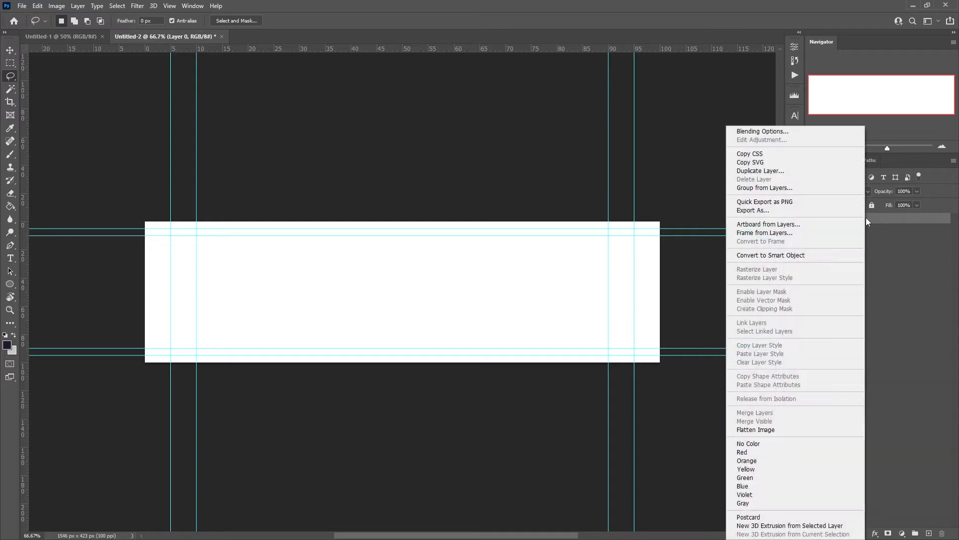
left_click(798, 256)
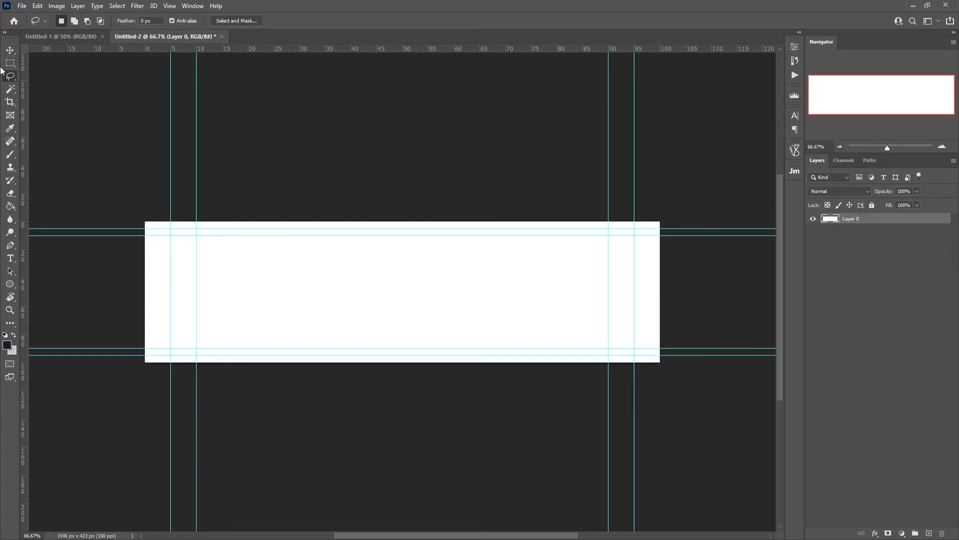
left_click(10, 50)
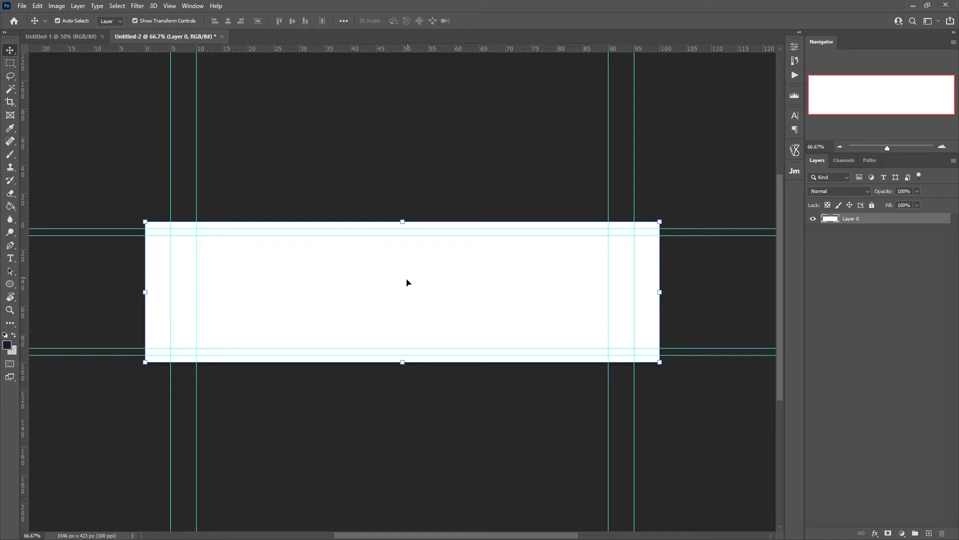
mouse_move(407, 282)
left_mouse_down()
mouse_move(402, 250)
mouse_move(416, 263)
mouse_move(255, 165)
mouse_move(176, 96)
mouse_move(83, 38)
mouse_move(357, 321)
mouse_move(412, 322)
mouse_move(408, 280)
left_mouse_up()
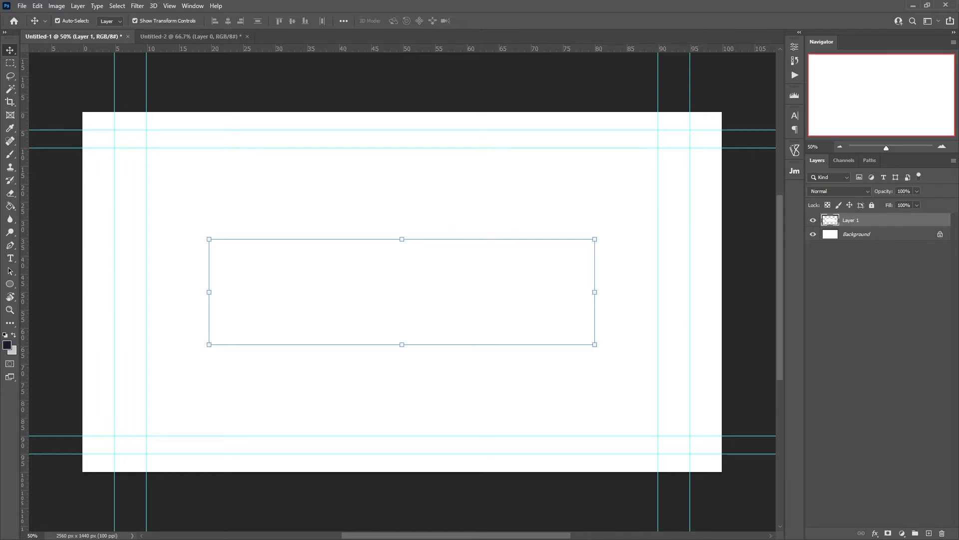
Step: Apply a dark red Color Overlay to the copied safe-area layer, Layer 1
left_click(879, 536)
left_click(886, 497)
left_click(796, 53)
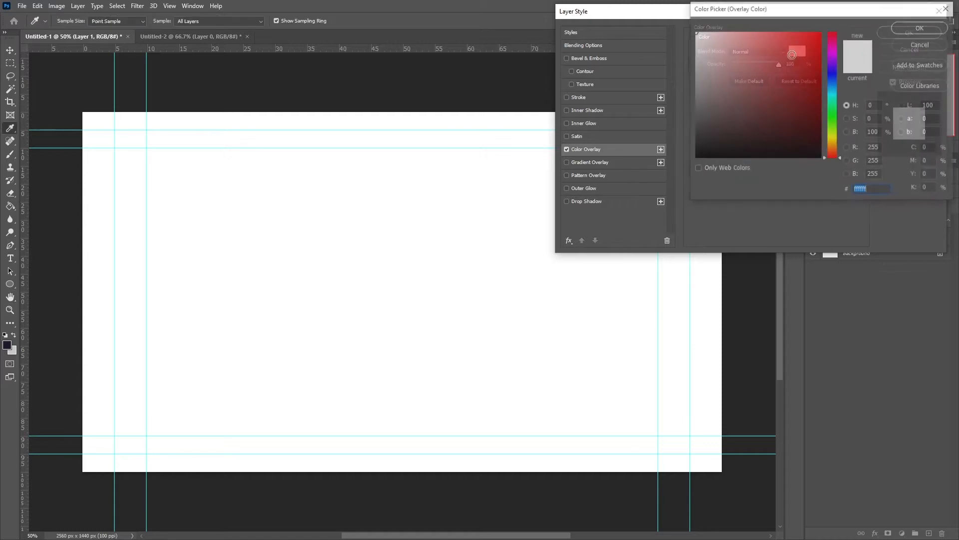
mouse_move(735, 112)
left_mouse_down()
mouse_move(803, 90)
mouse_move(787, 129)
left_mouse_up()
left_click(901, 29)
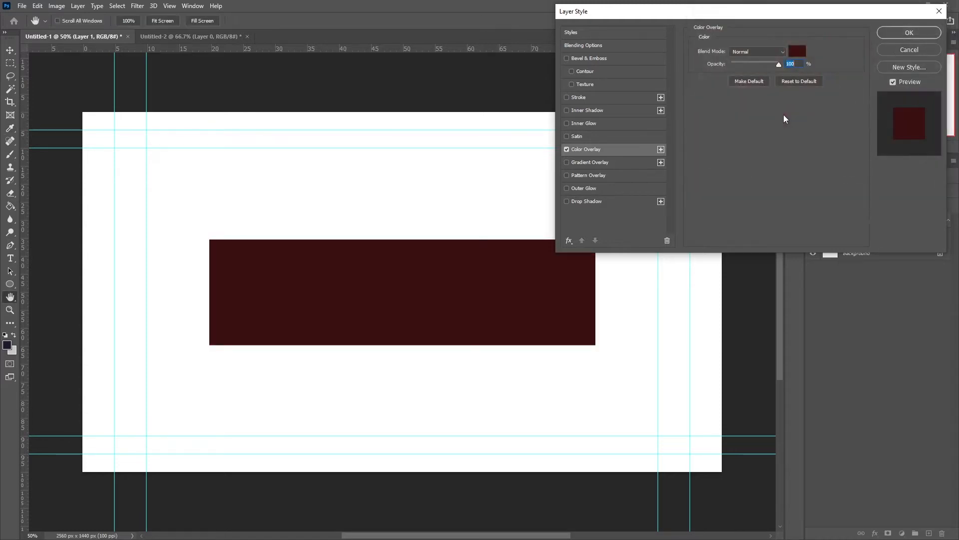
left_click(893, 33)
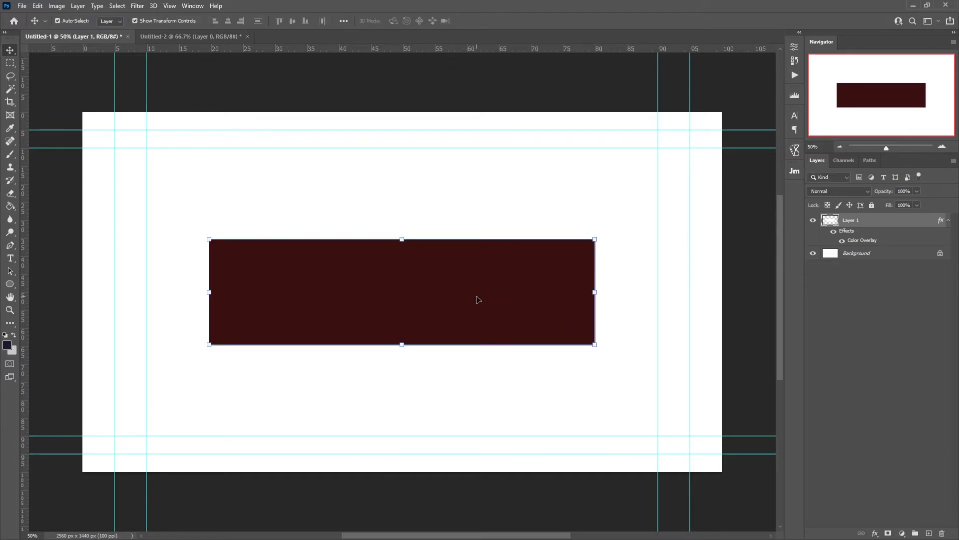
Step: Shift the dark red rectangle slightly off centre and add a vertical and a horizontal guide through the centre of the canvas
left_click_drag(476, 296, 464, 288)
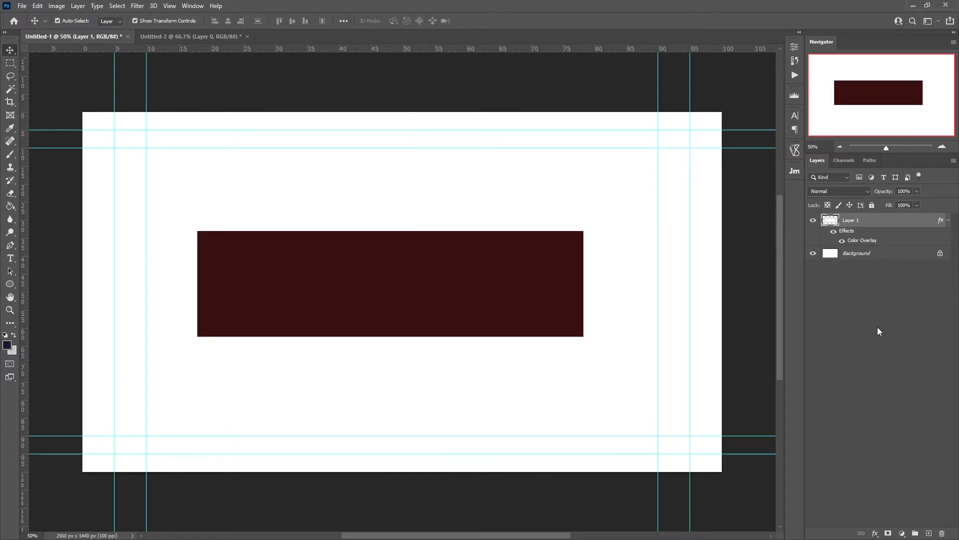
left_click(880, 332)
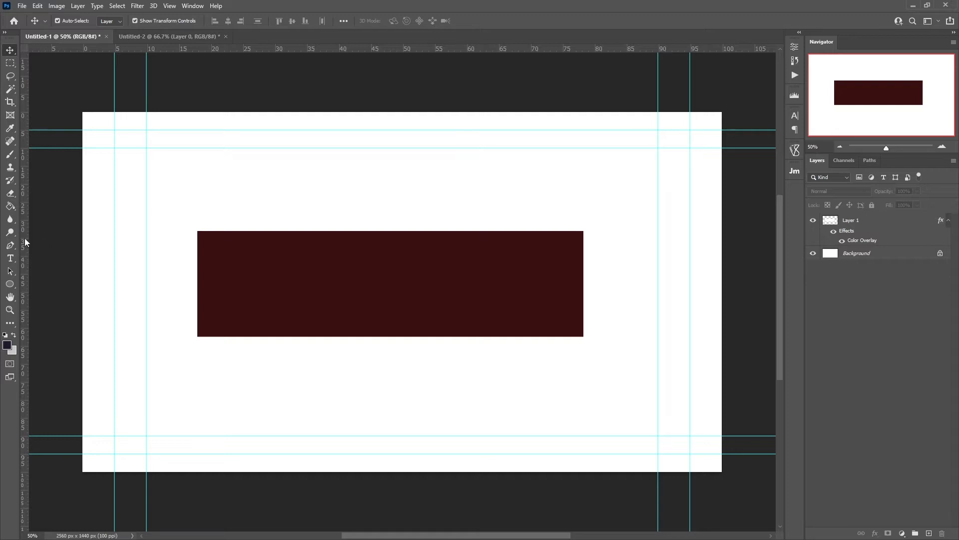
left_click_drag(25, 238, 402, 244)
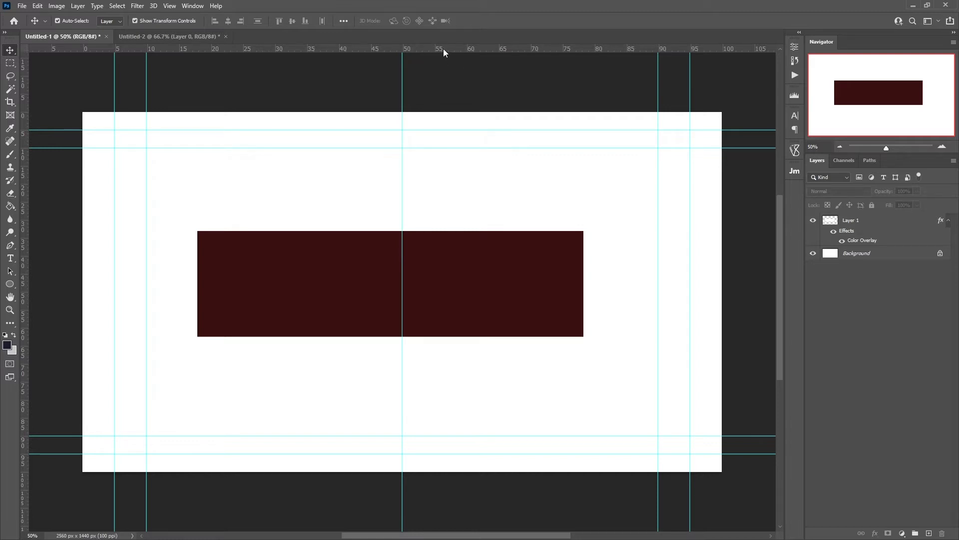
left_click_drag(443, 49, 441, 293)
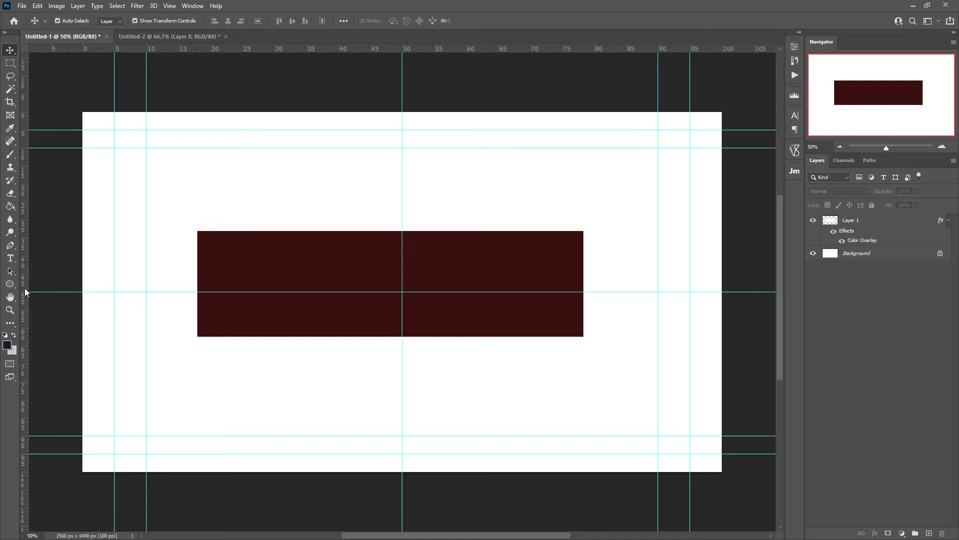
Step: Transform the dark red rectangle so its centre sits at X 1280 px, Y 720 px, and remove the two centre guides
key("ctrl+t")
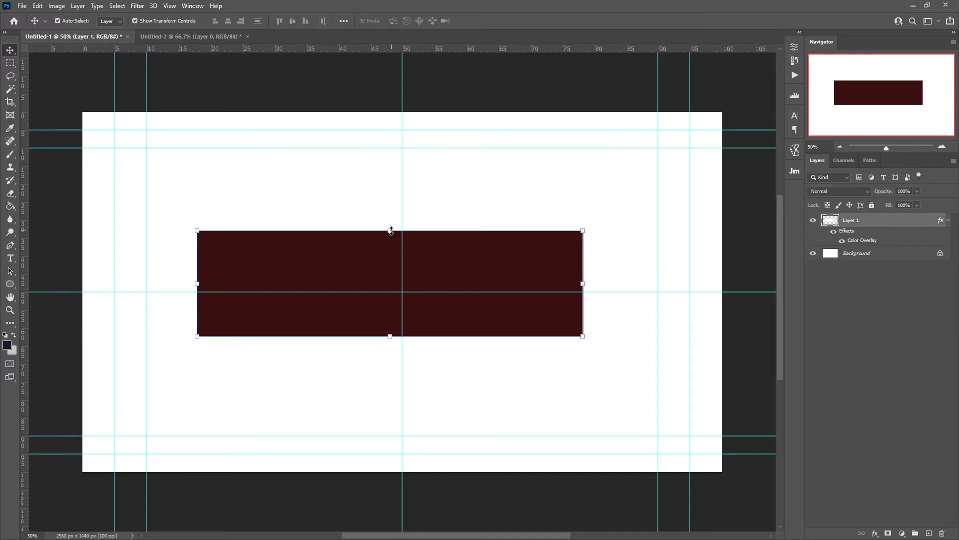
mouse_move(428, 255)
left_mouse_down()
mouse_move(435, 272)
mouse_move(437, 261)
left_mouse_up()
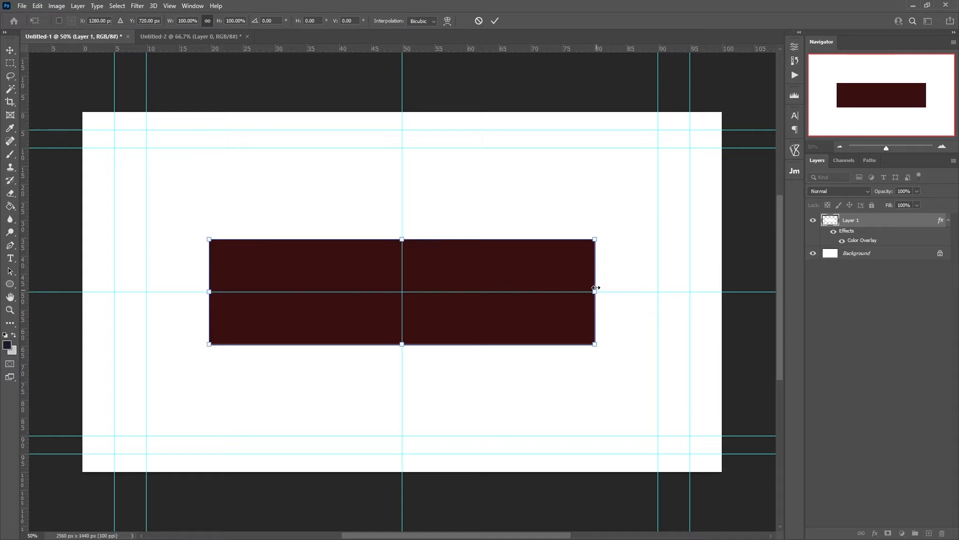
left_click(495, 20)
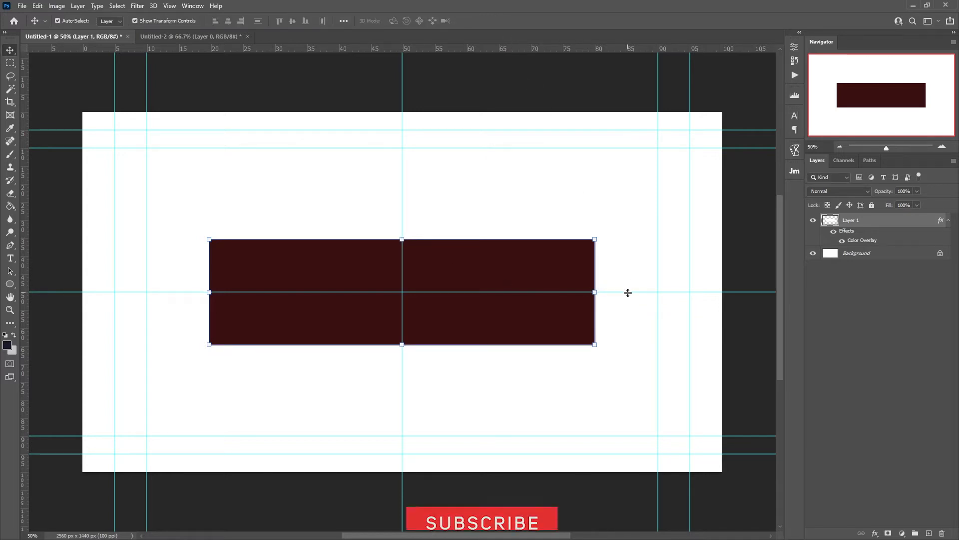
left_click_drag(402, 165, 6, 167)
left_click(885, 293)
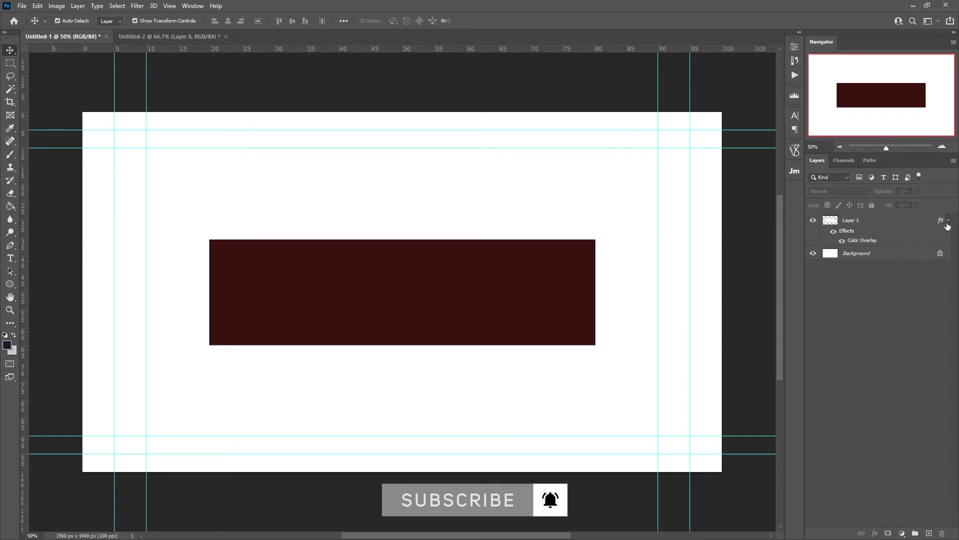
Step: Rename the dark red rectangle's layer as MAIN ART and convert it to a smart object
left_click(845, 222)
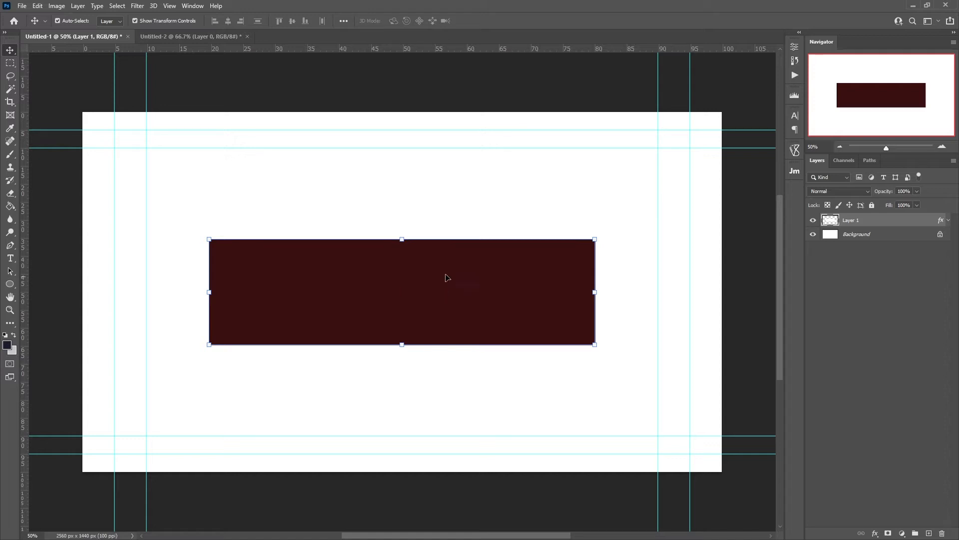
right_click(852, 223)
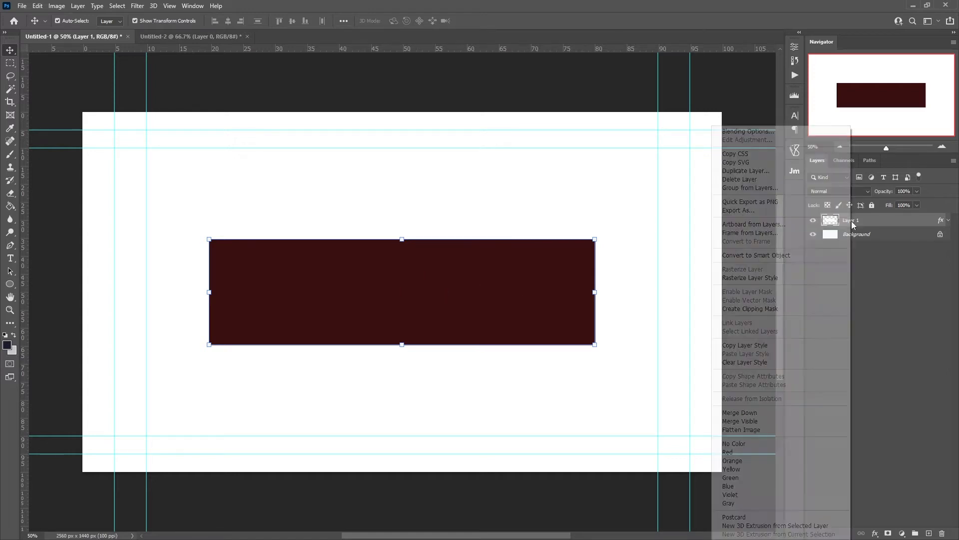
key("Escape")
double_click(853, 222)
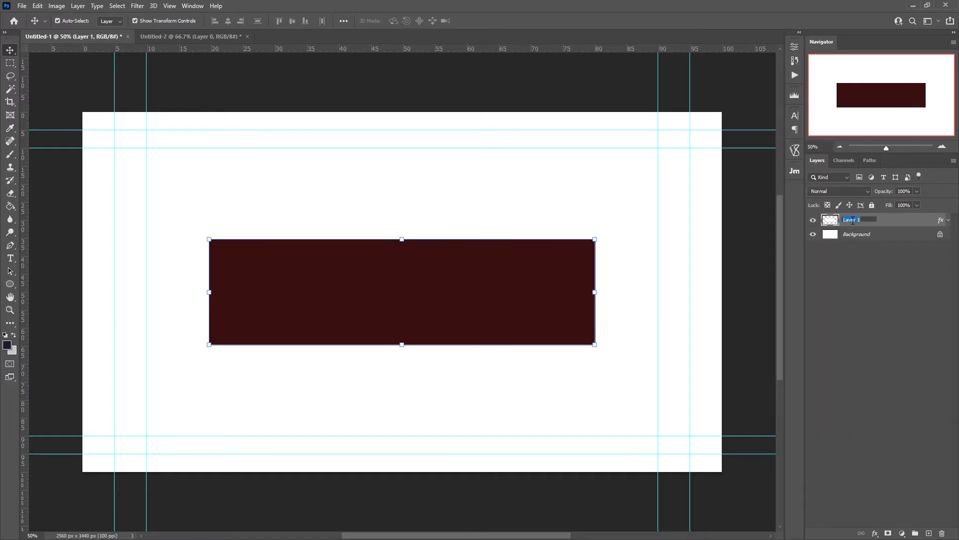
type("main")
key("BackSpace")
key("BackSpace")
key("BackSpace")
key("BackSpace")
type("MAIN ART")
key("Return")
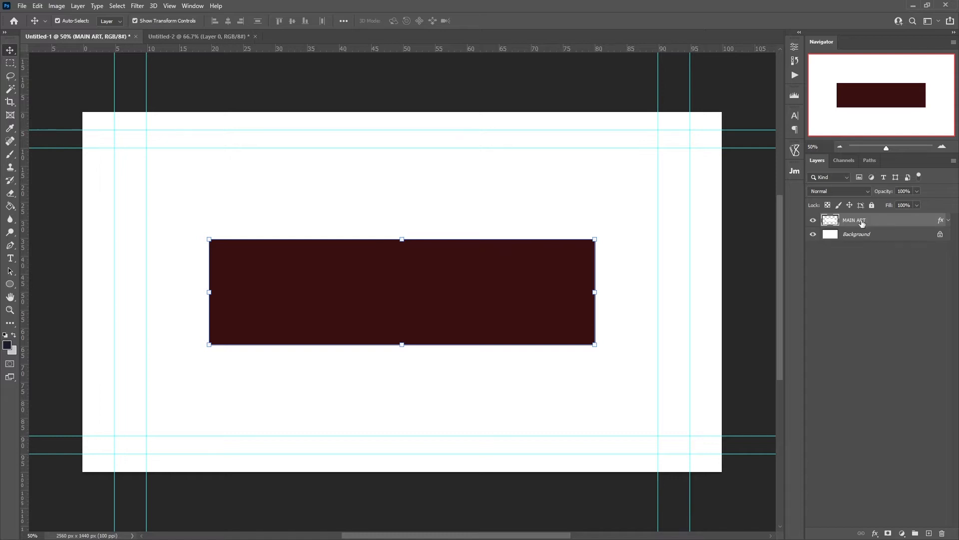
right_click(864, 222)
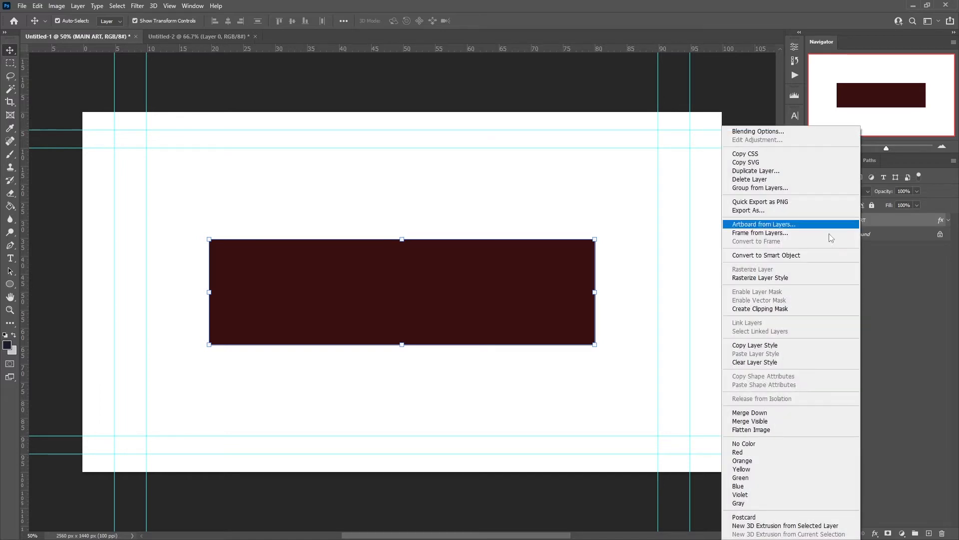
left_click(798, 256)
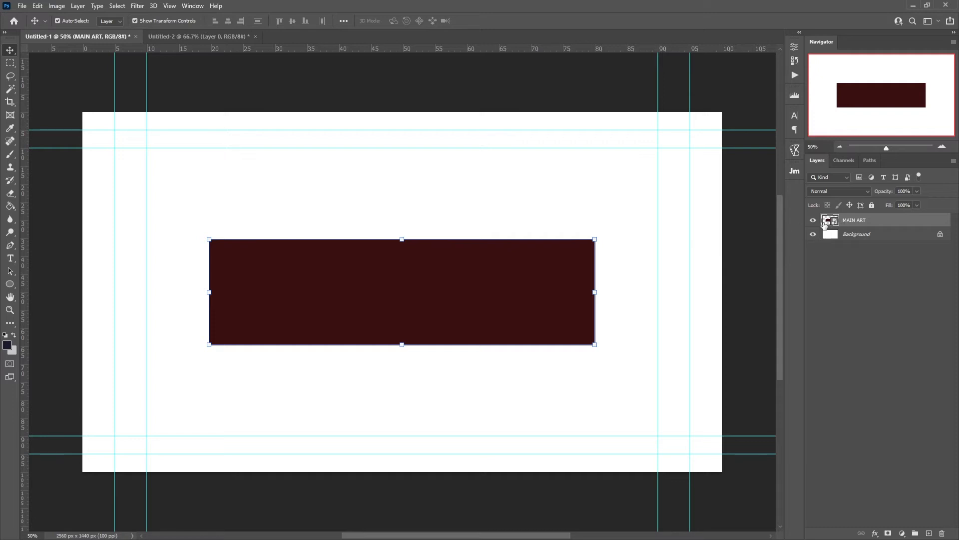
Step: Open the MAIN ART smart object's contents, shift the rectangle partly off its canvas, save, and return to the main document
double_click(824, 222)
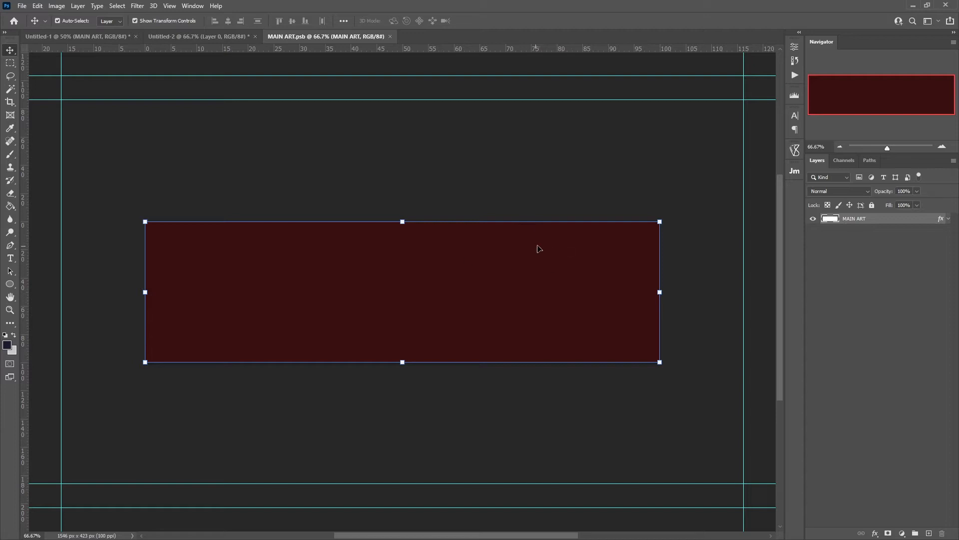
left_click_drag(590, 316, 523, 218)
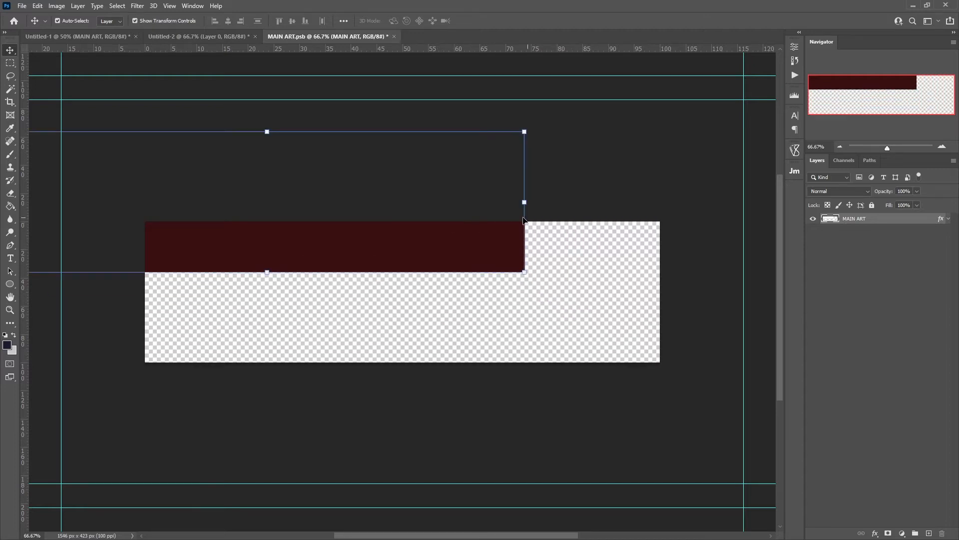
left_click(24, 6)
left_click(41, 117)
left_click(97, 37)
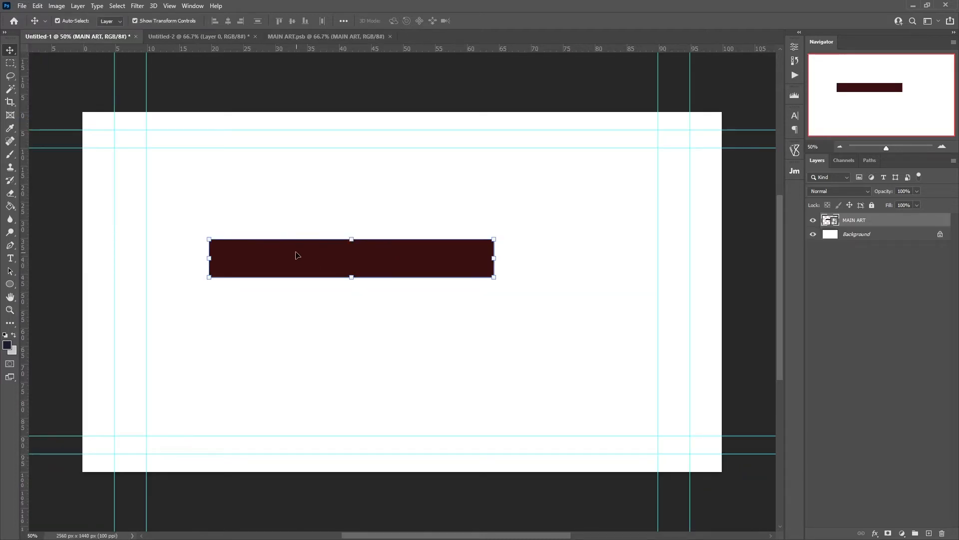
Step: Close the Untitled-2 document without saving and go back to the MAIN ART smart object's contents
left_click(202, 35)
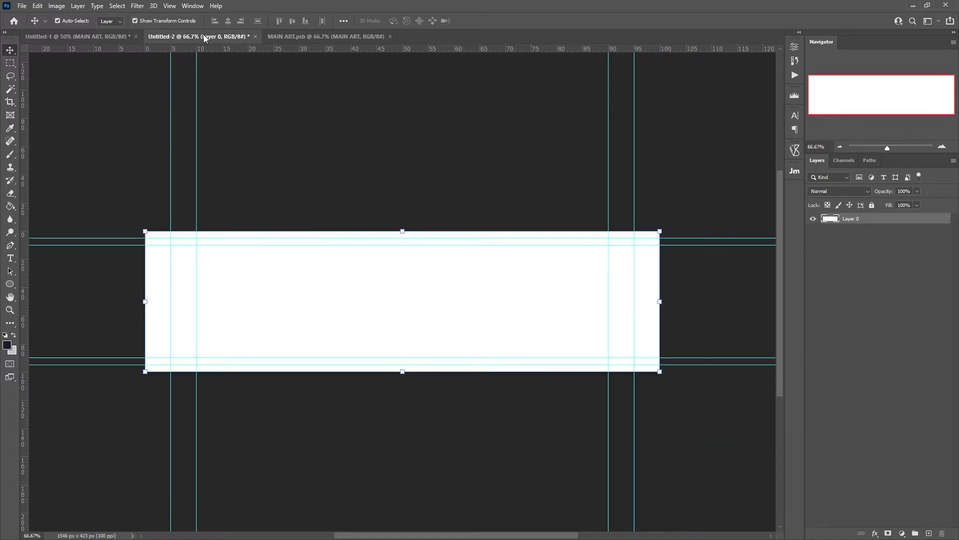
left_click(255, 36)
left_click(472, 204)
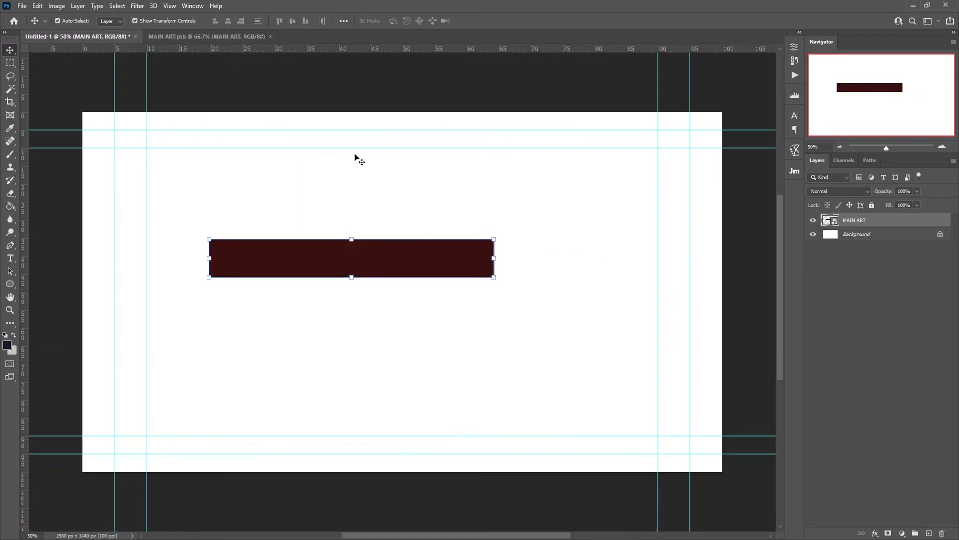
left_click(202, 36)
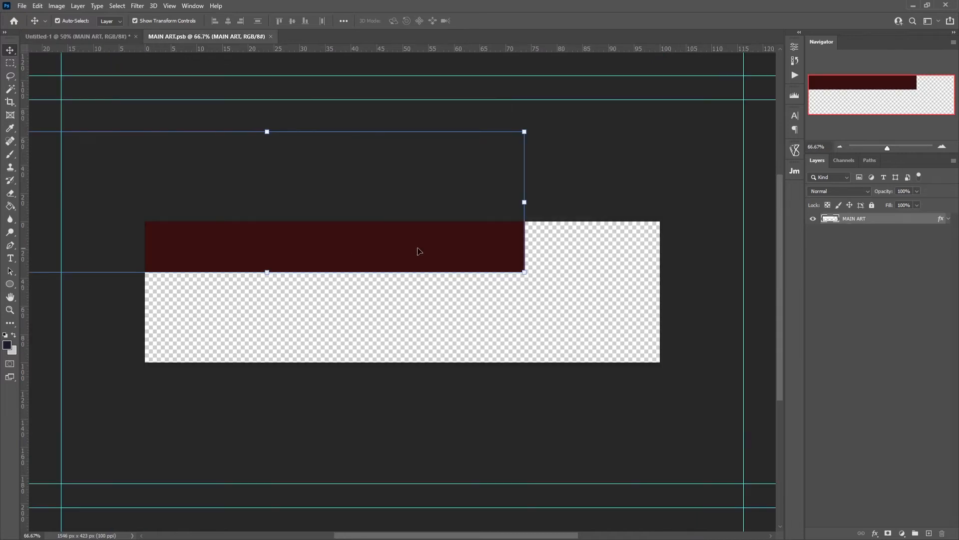
Step: Move the dark red rectangle back over most of the smart object's canvas and deselect its layer
left_click_drag(390, 259, 530, 307)
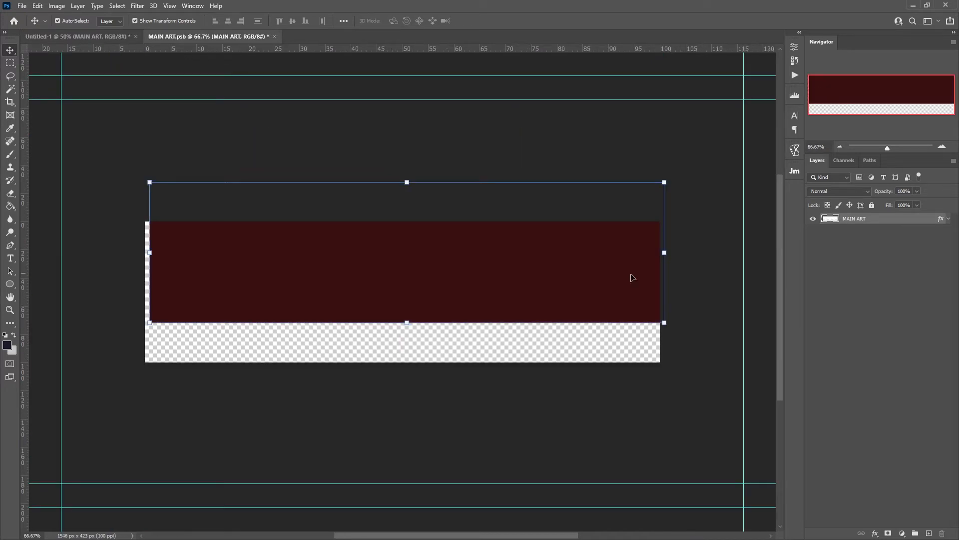
left_click_drag(589, 294, 548, 298)
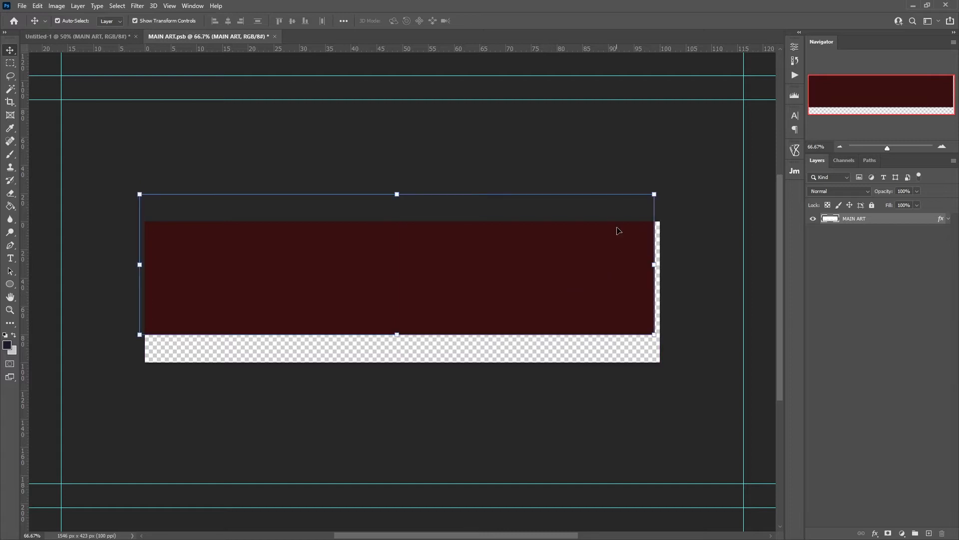
left_click(841, 351)
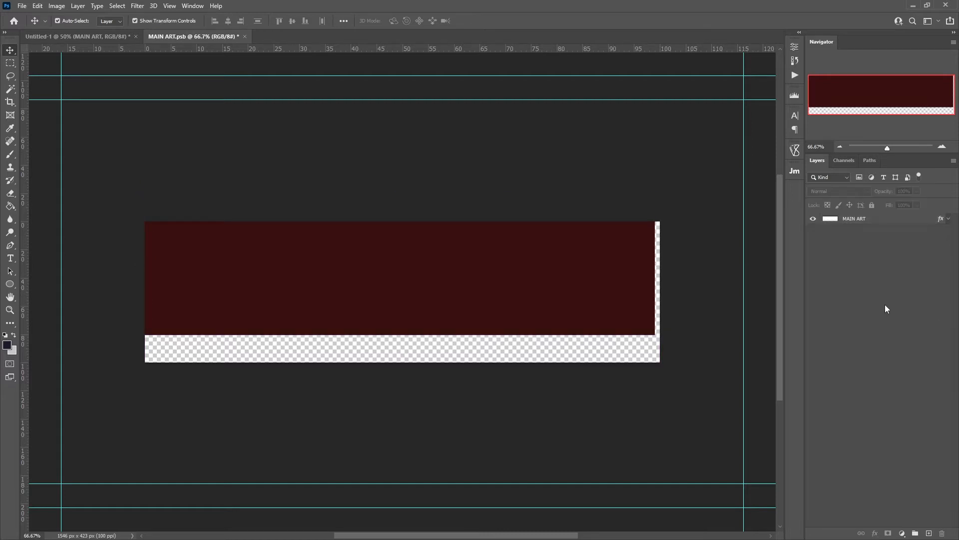
Step: Fill the MAIN ART layer and its uncovered transparent area with the dark foreground colour using the Paint Bucket tool
left_click(11, 206)
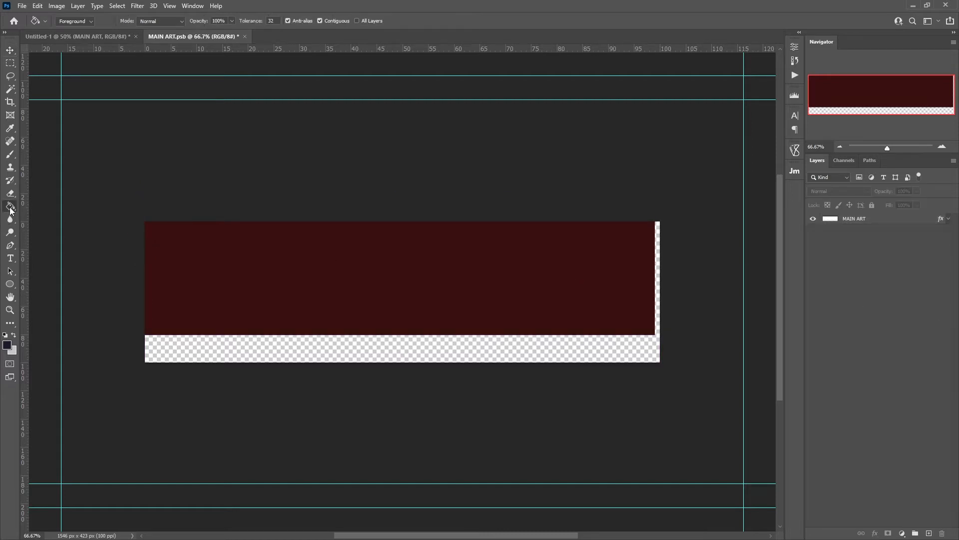
left_click(43, 216)
left_click(862, 220)
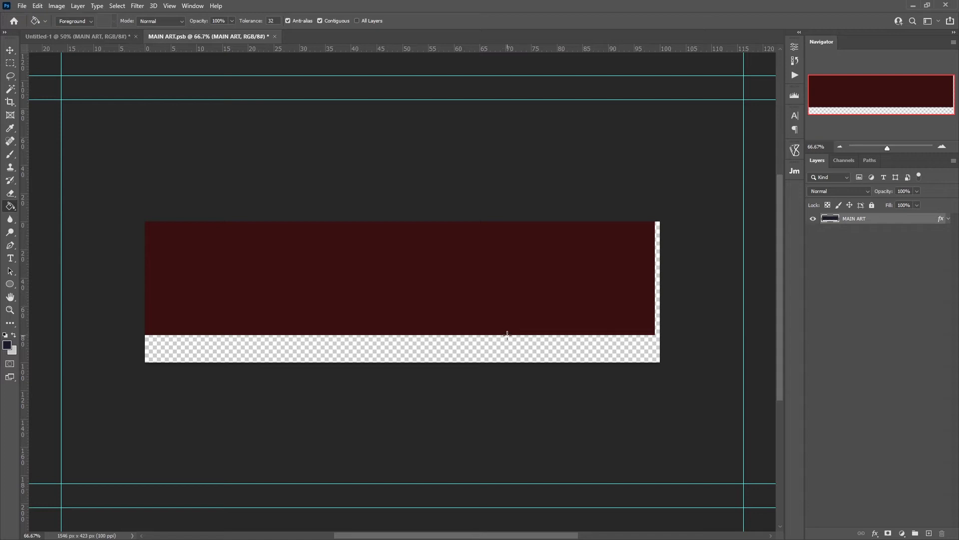
left_click(555, 349)
Step: Clear the MAIN ART layer's style, swap the foreground and background colours, and refill the layer with light grey
right_click(940, 219)
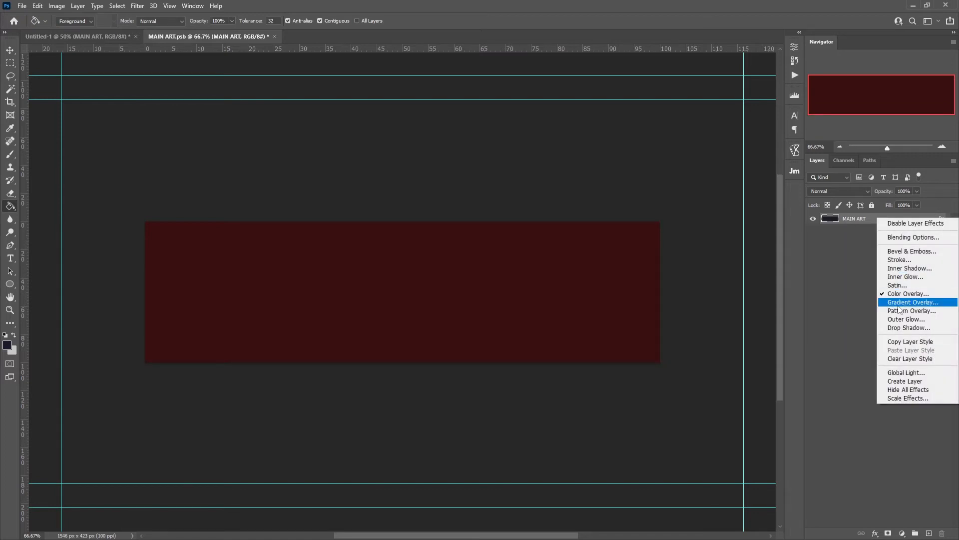
left_click(898, 360)
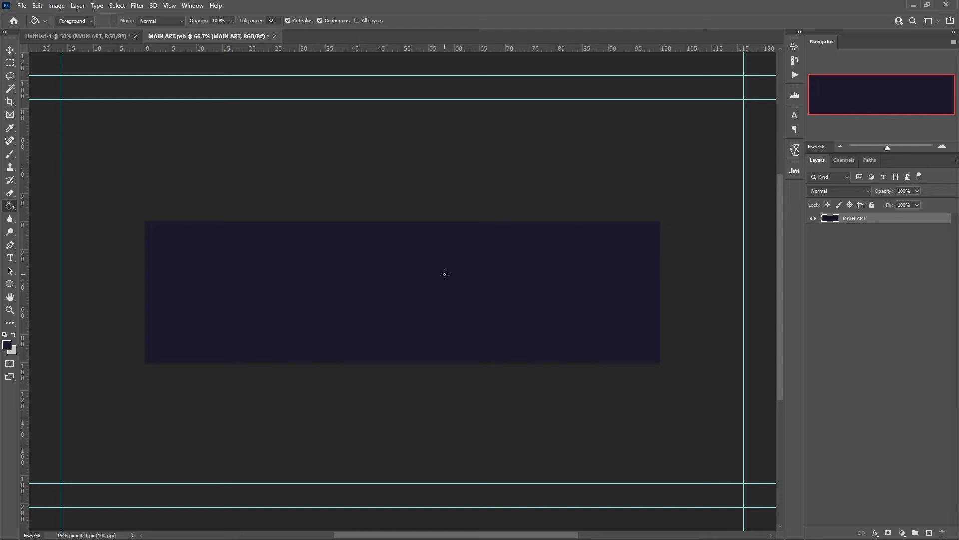
key("x")
left_click(466, 224)
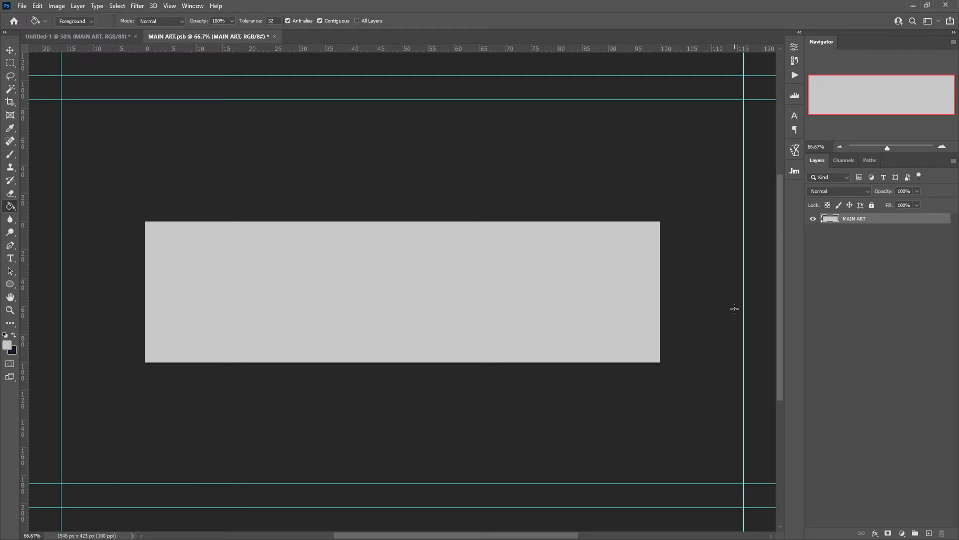
Step: Add a Solid Color fill layer in light grey #c7c7c7 and delete the MAIN ART layer beneath it
left_click(902, 532)
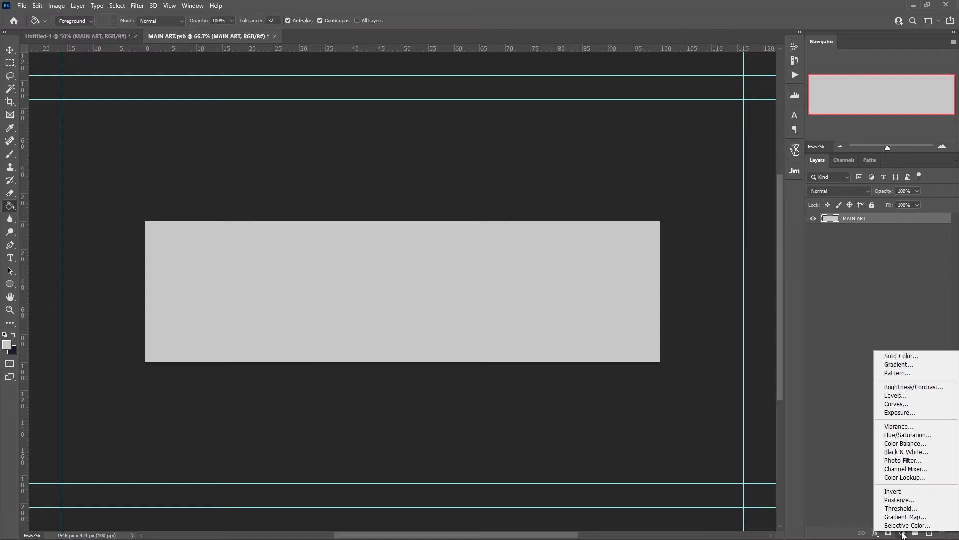
left_click(901, 356)
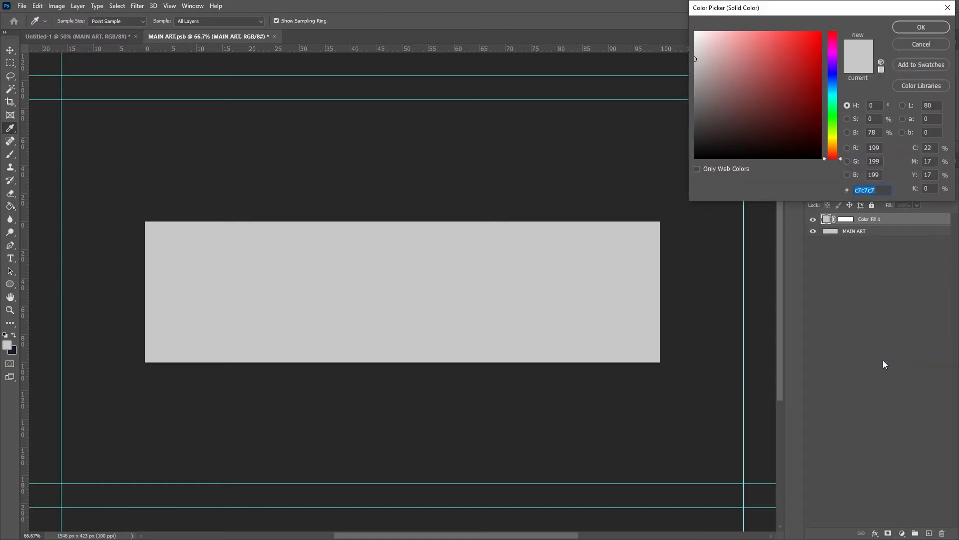
left_click(903, 26)
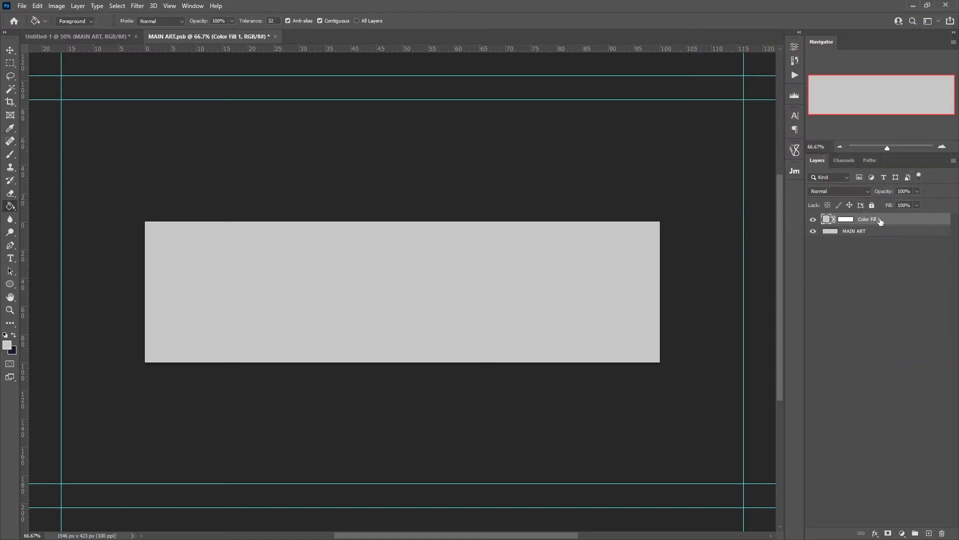
left_click(855, 233)
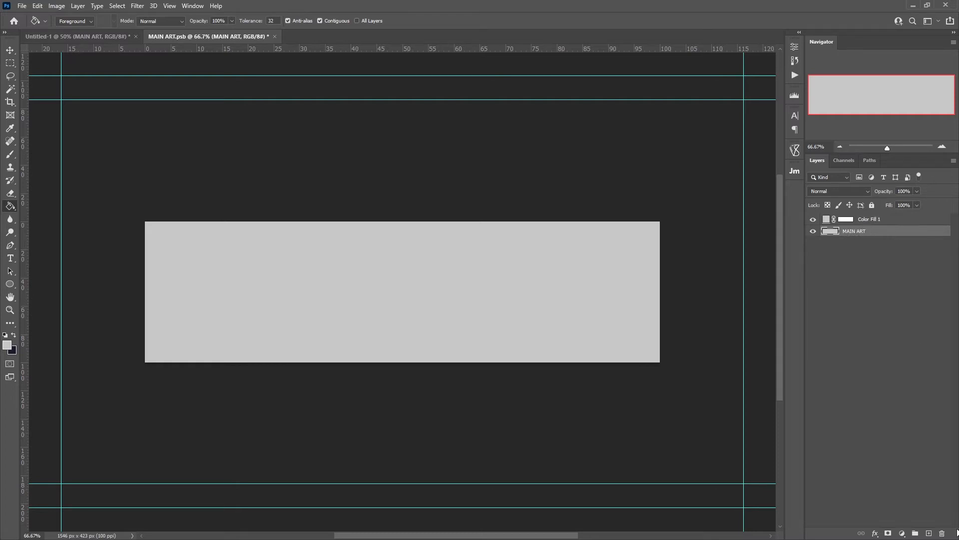
left_click(940, 534)
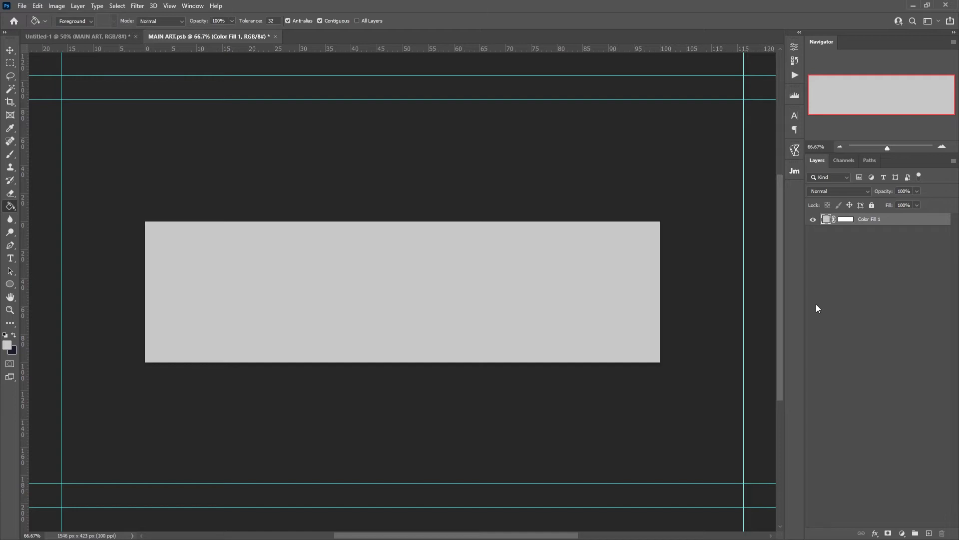
Step: Try a dark red colour on the solid fill layer and restore its light grey
double_click(826, 220)
type("610b0b")
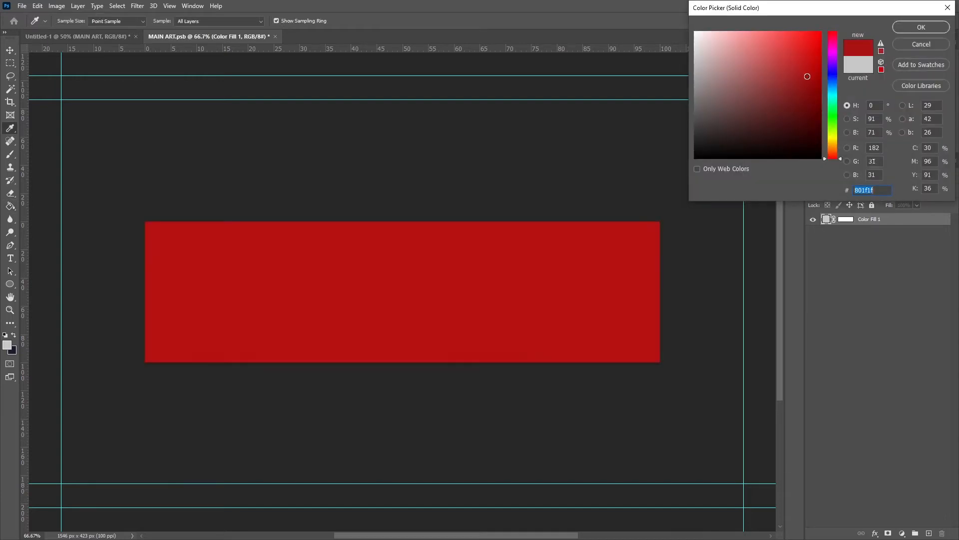
left_click(912, 26)
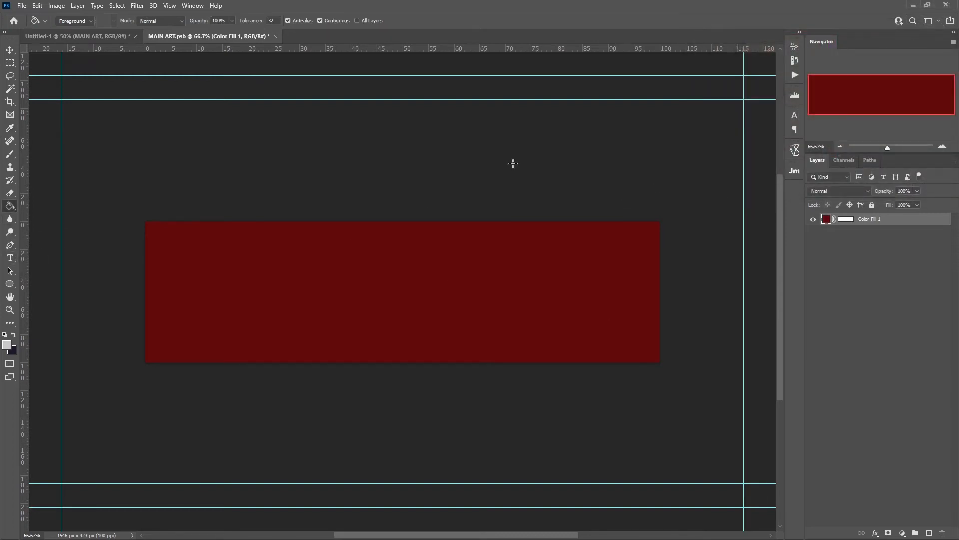
key("alt+BackSpace")
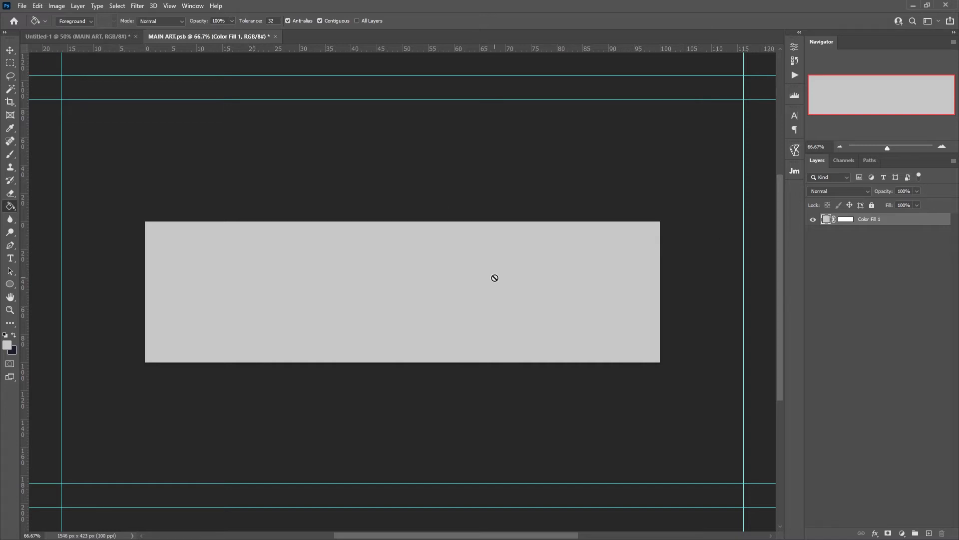
Step: Draw a circle about 297 px in diameter near the middle of the grey canvas with the Ellipse tool
left_click(10, 285)
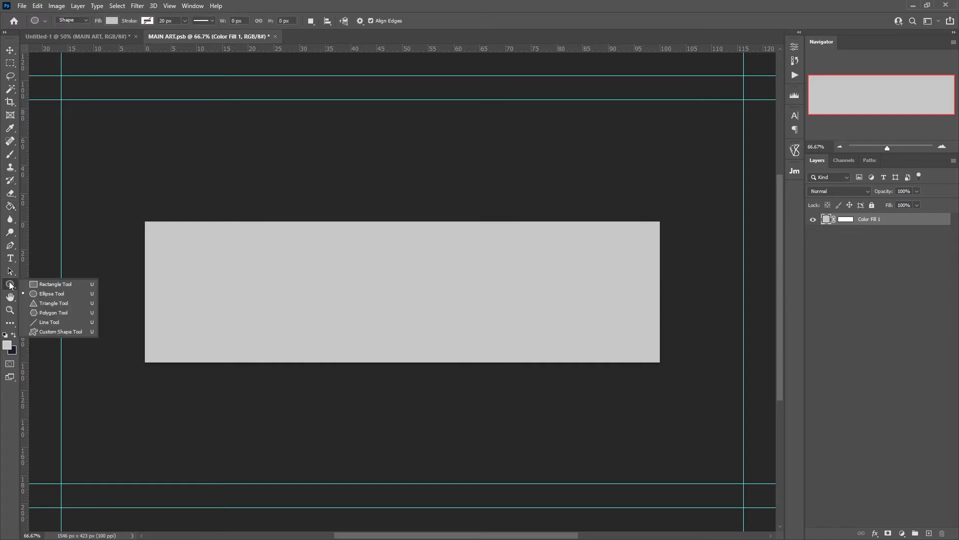
left_click(54, 295)
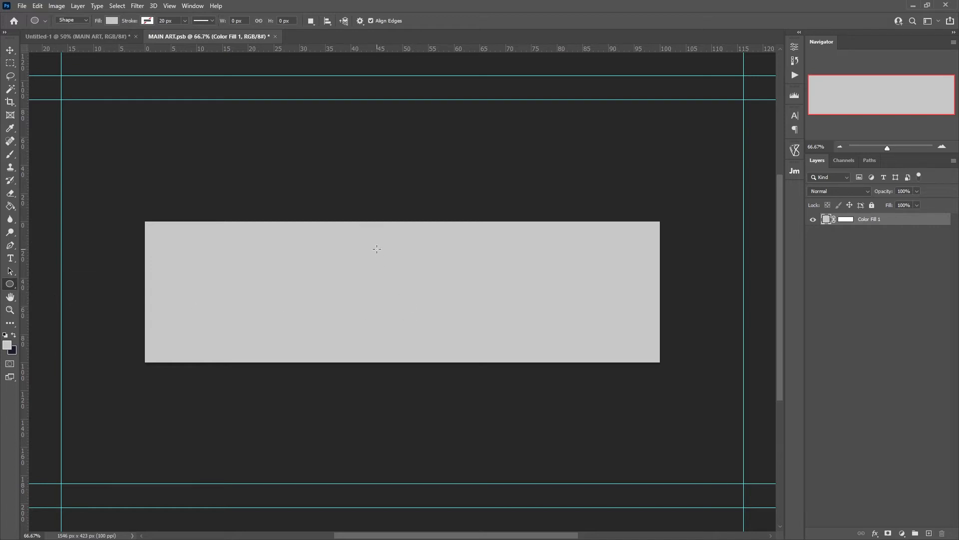
left_click_drag(377, 247, 493, 347)
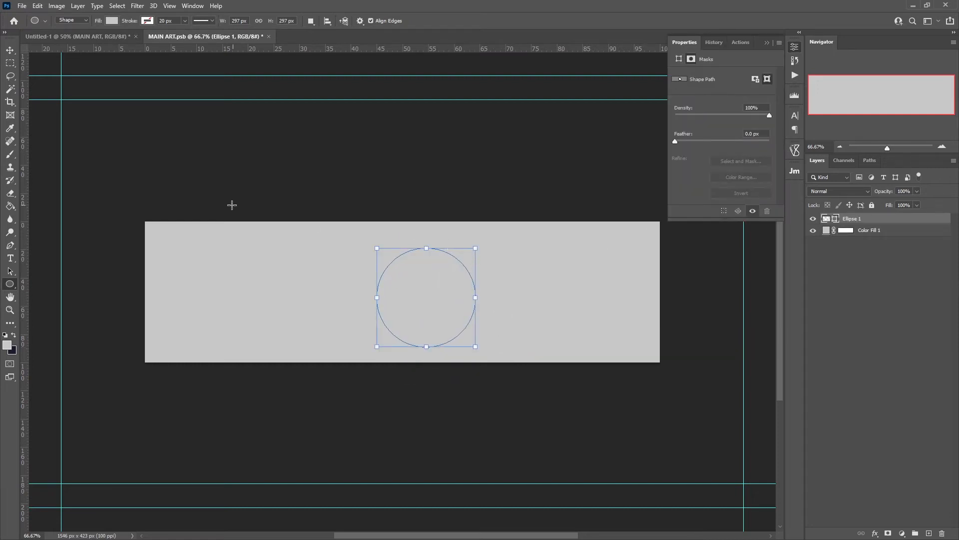
Step: Move the circle to the centre of the canvas, at X 773 px, Y 211.5 px
left_click(10, 50)
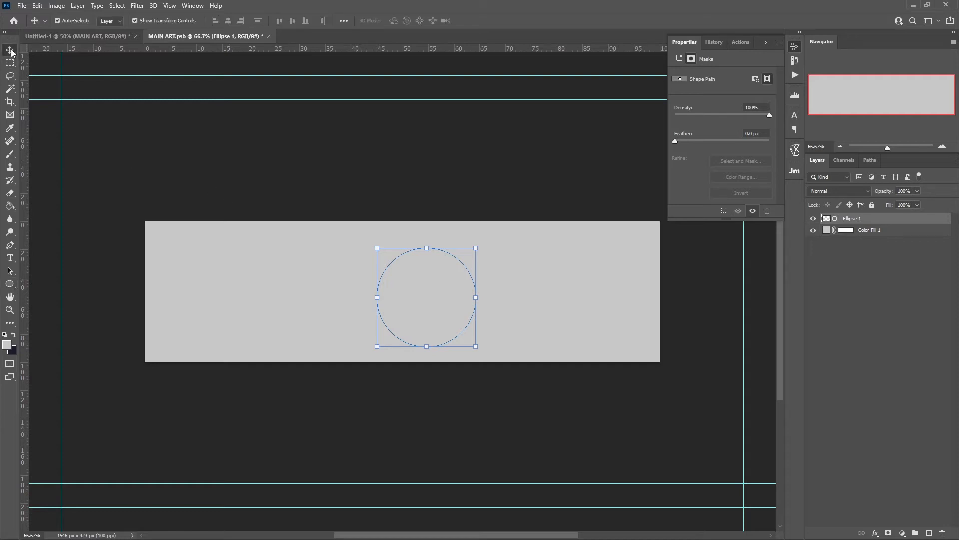
left_click(426, 247)
left_click_drag(439, 304, 414, 298)
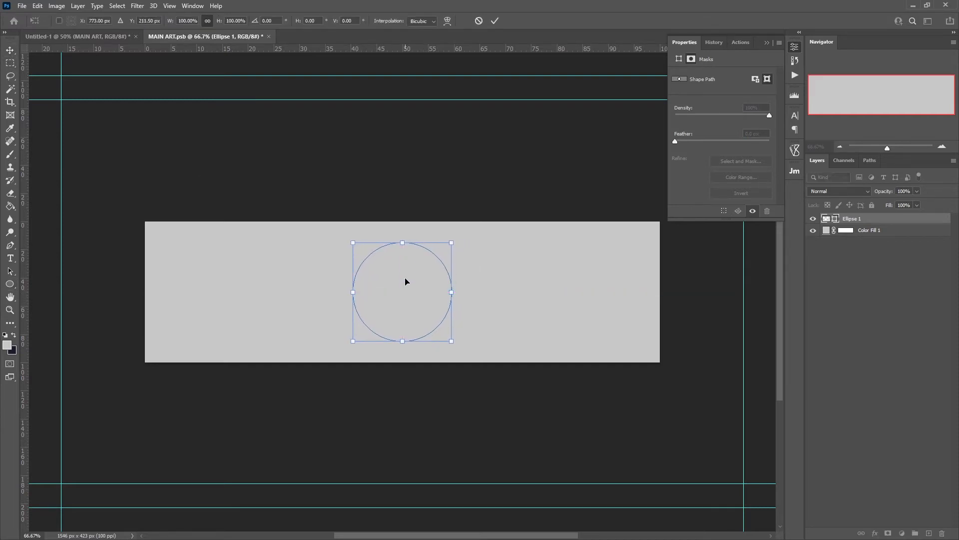
left_click(493, 21)
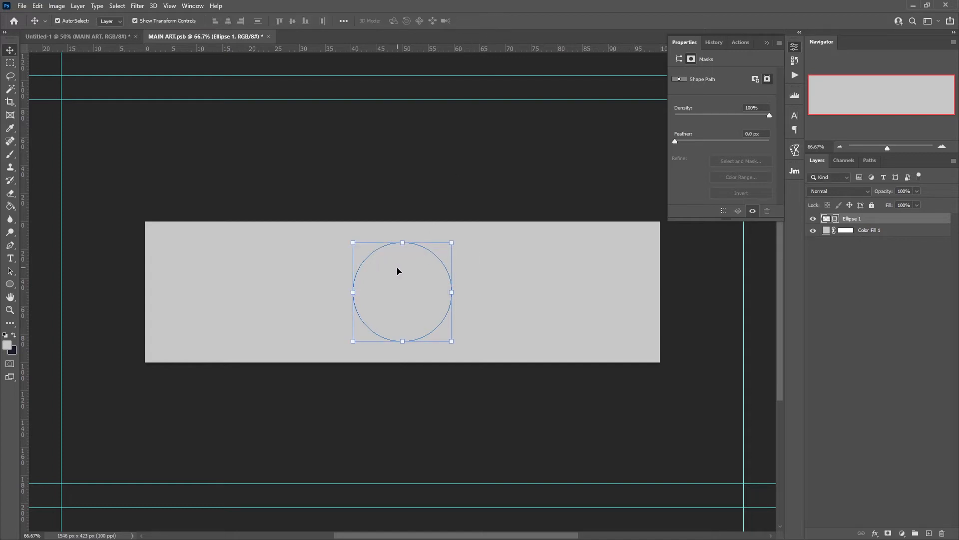
Step: Change the circle's fill colour to white, #ffffff
key("u")
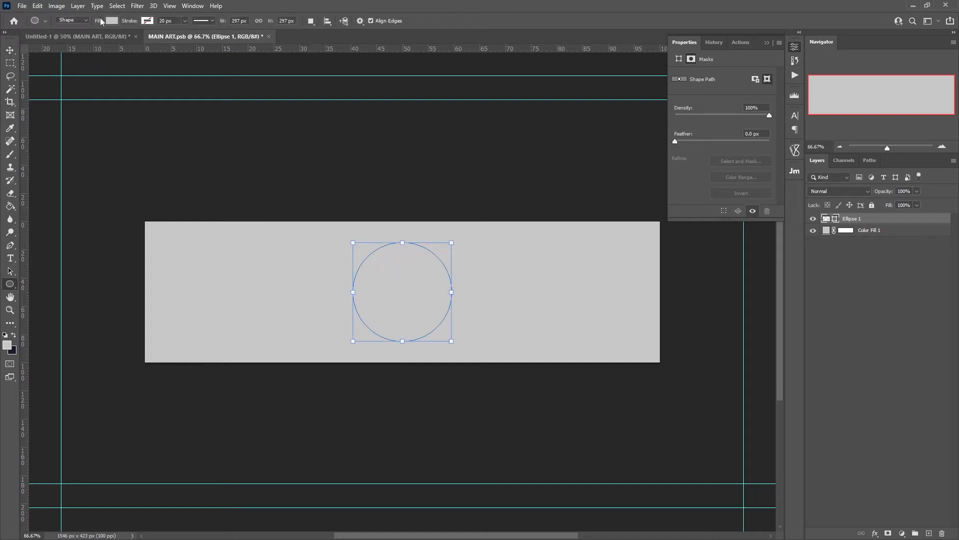
left_click(112, 22)
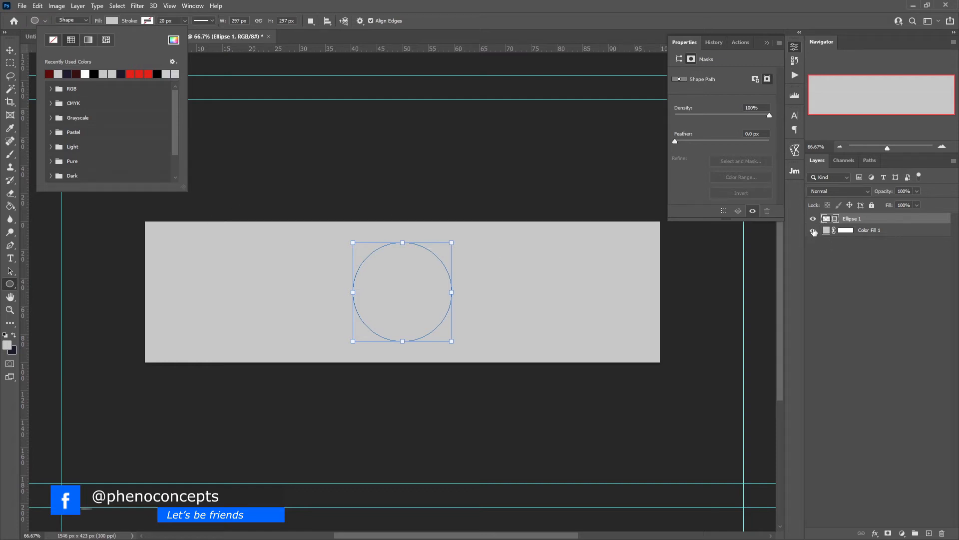
left_click(825, 220)
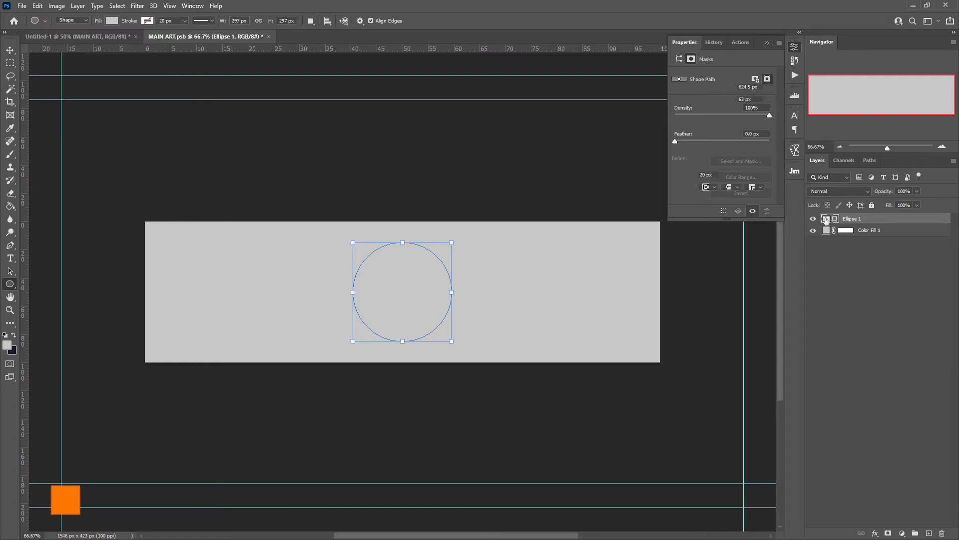
double_click(826, 220)
left_click_drag(749, 103, 694, 32)
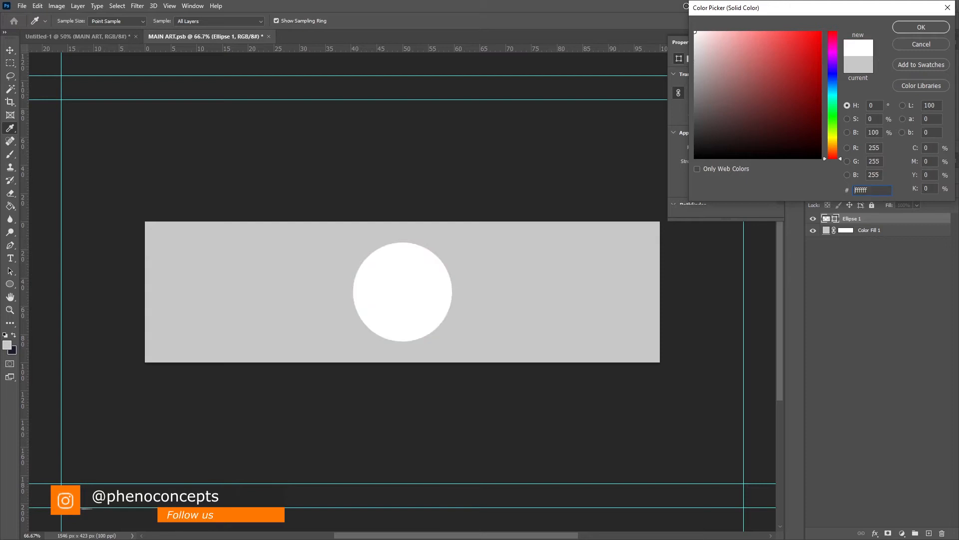
left_click(904, 29)
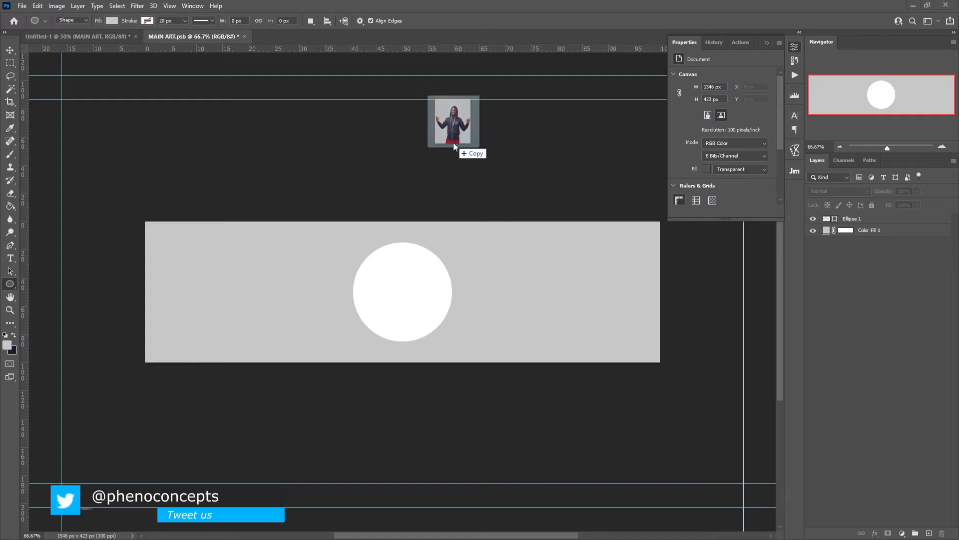
Step: Open IMG_6754-copy.jpg as a separate document and select its light grey backdrop with the Magic Wand tool
left_click_drag(454, 142, 385, 42)
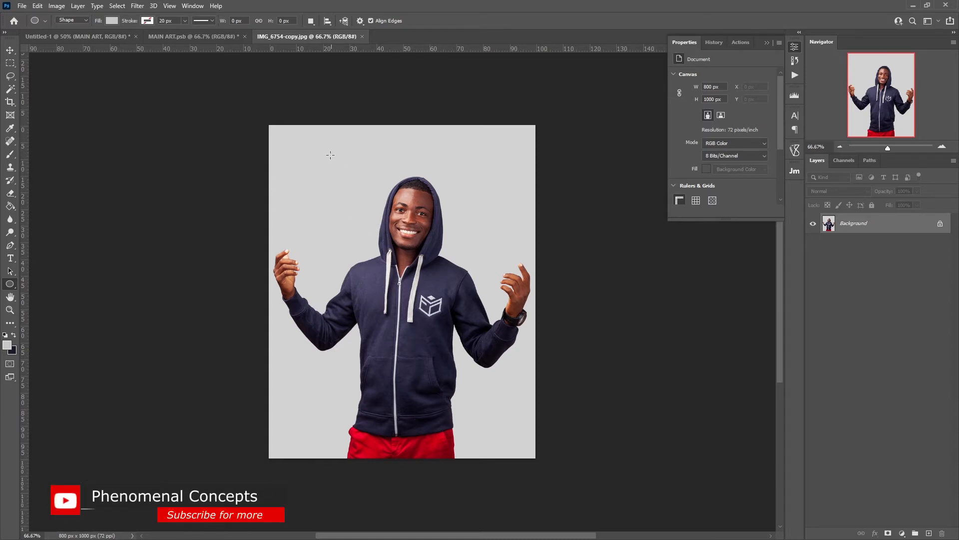
left_click(10, 88)
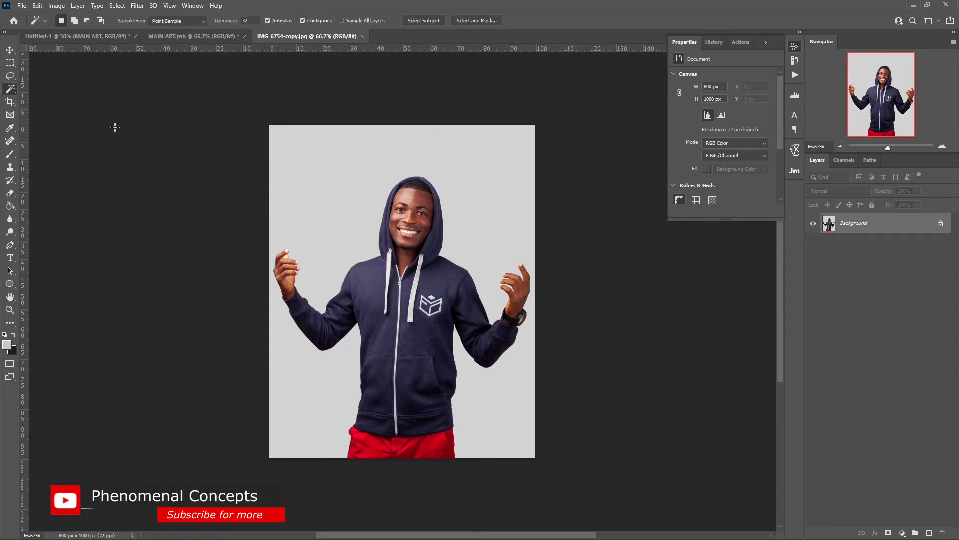
left_click(307, 160)
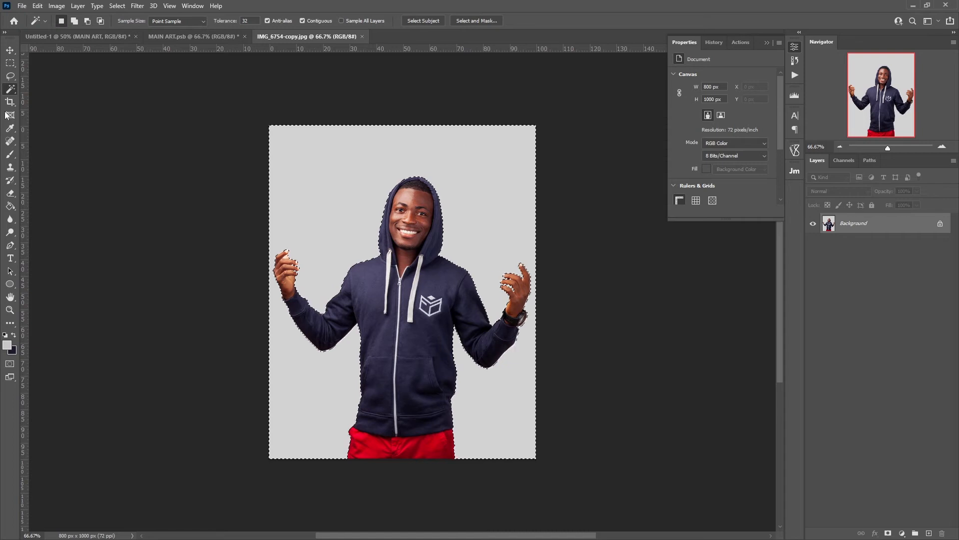
right_click(10, 89)
left_click(58, 108)
key("ctrl+d")
left_click(328, 184)
Step: Unlock the photo's Background layer, delete the selected grey backdrop and clear the selection
left_click(940, 224)
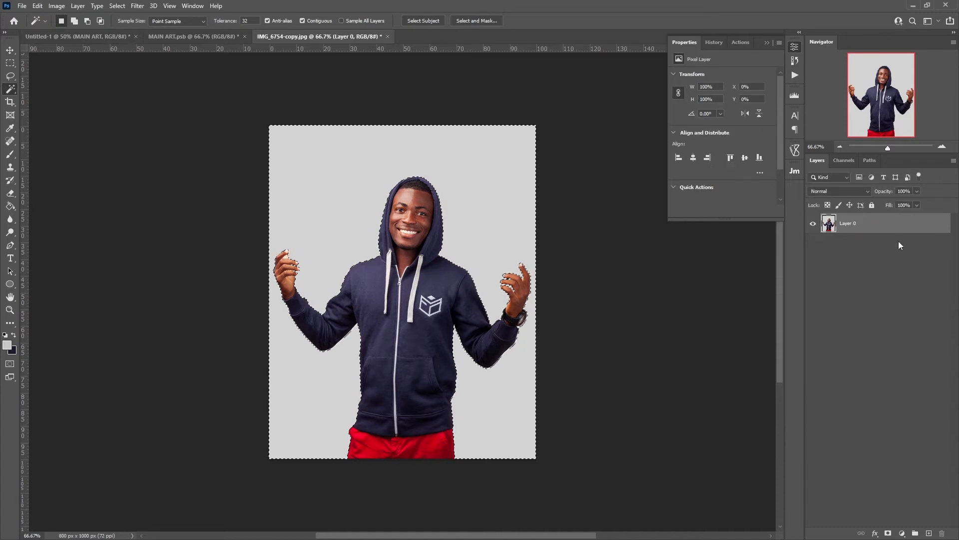
key("Delete")
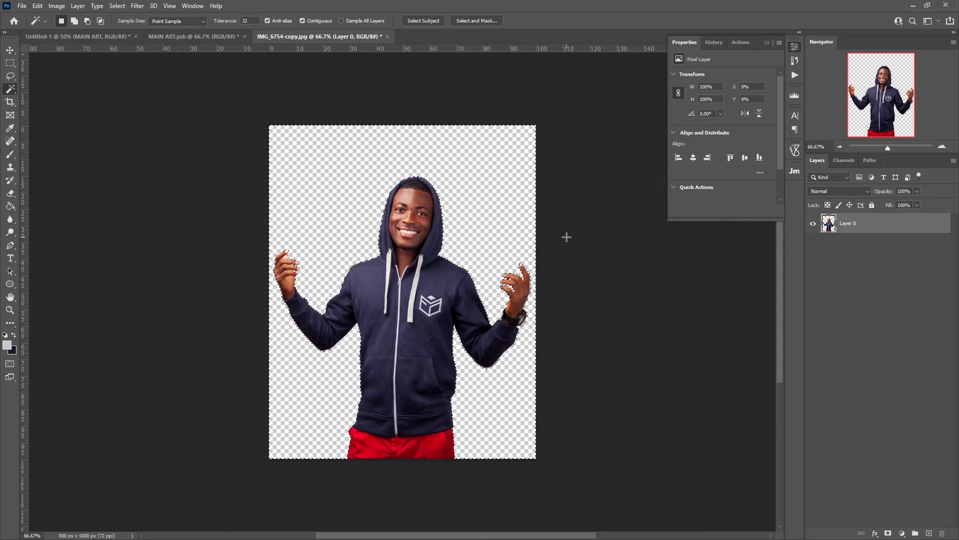
key("ctrl+d")
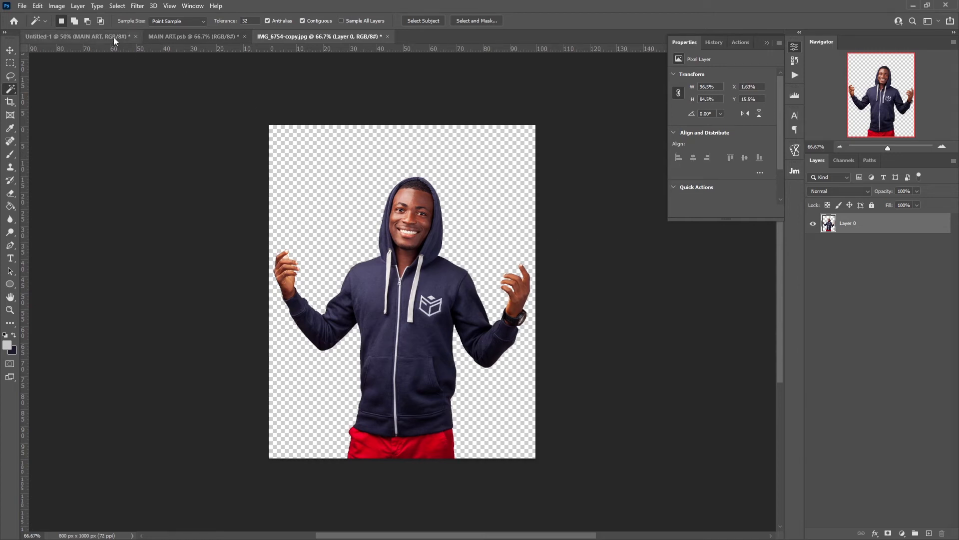
left_click(116, 6)
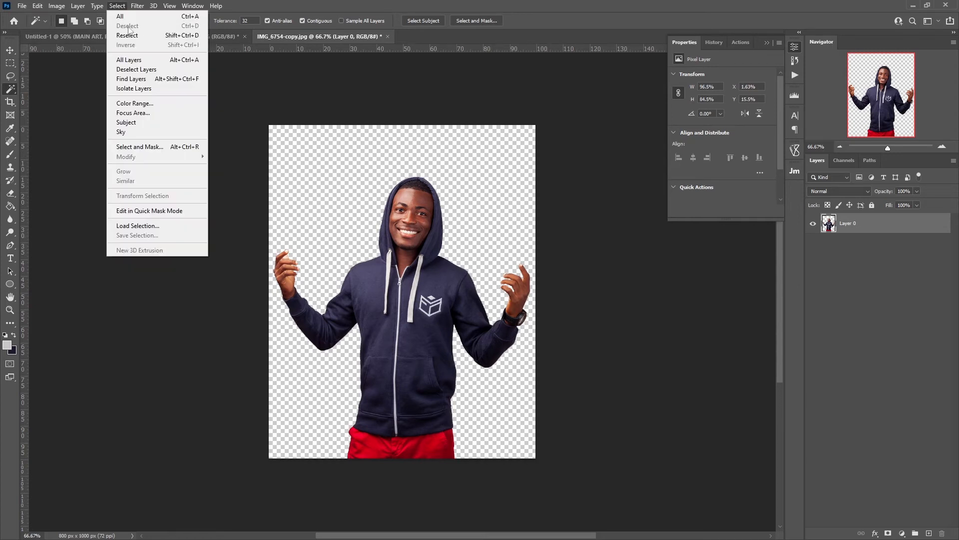
left_click(449, 222)
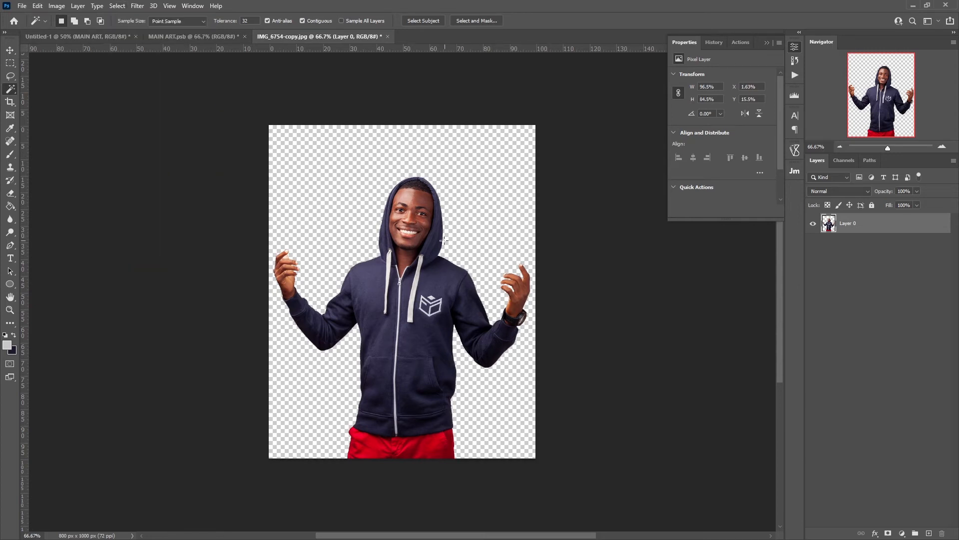
Step: Copy the cut-out portrait into MAIN ART.psb and place it over the circle with the Move tool
left_click(10, 50)
left_click_drag(425, 288, 200, 40)
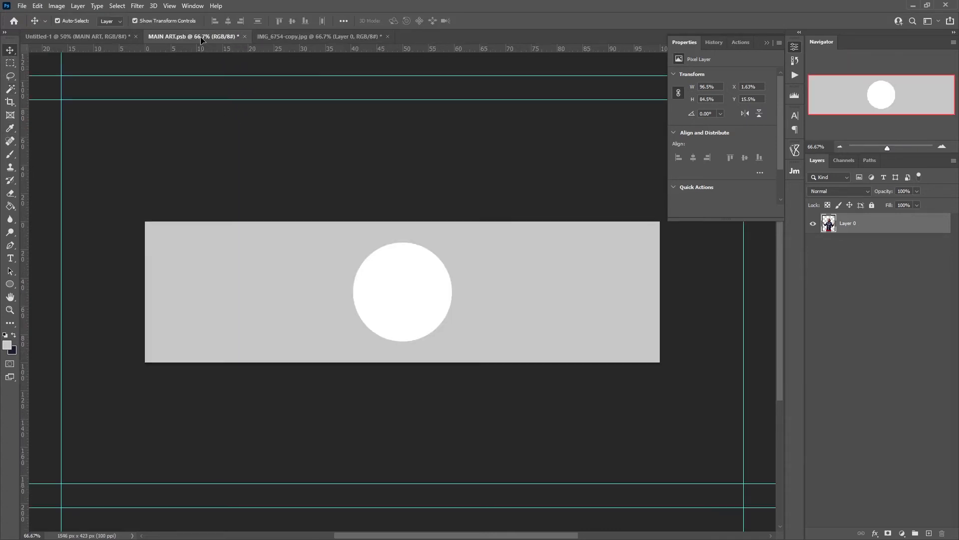
left_click_drag(328, 181, 413, 293)
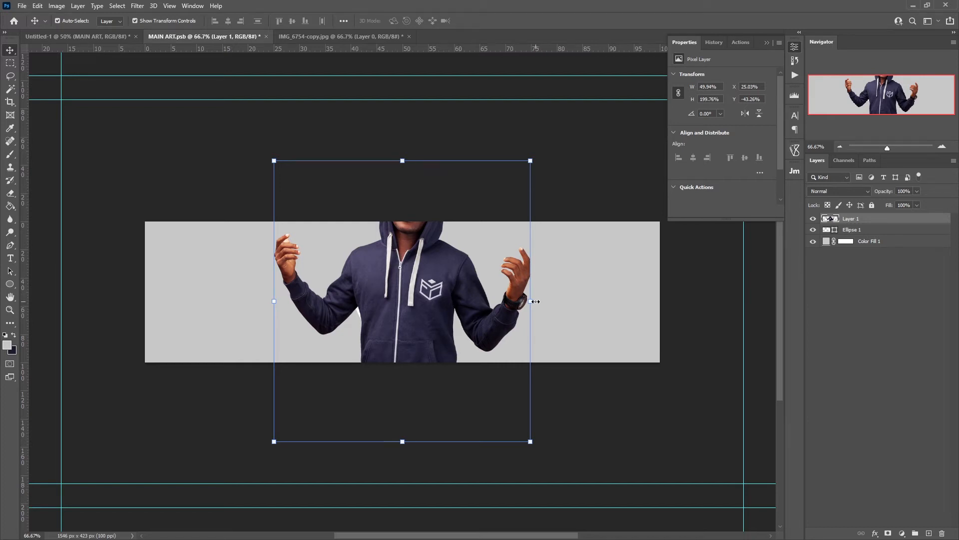
Step: Convert the portrait layer to a smart object and move it to X 375 px, Y -153 px
mouse_move(532, 301)
left_mouse_down()
mouse_move(461, 300)
mouse_move(514, 301)
left_mouse_up()
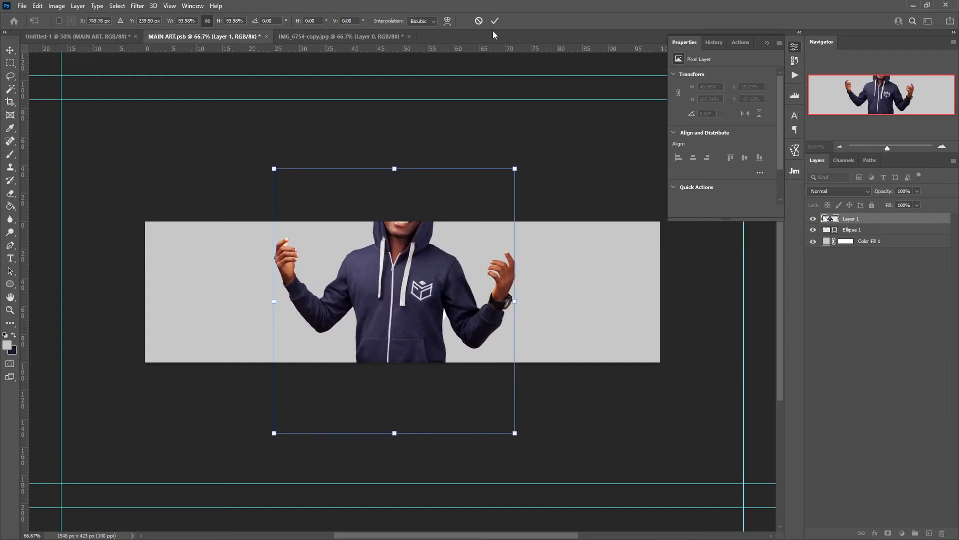
key("Return")
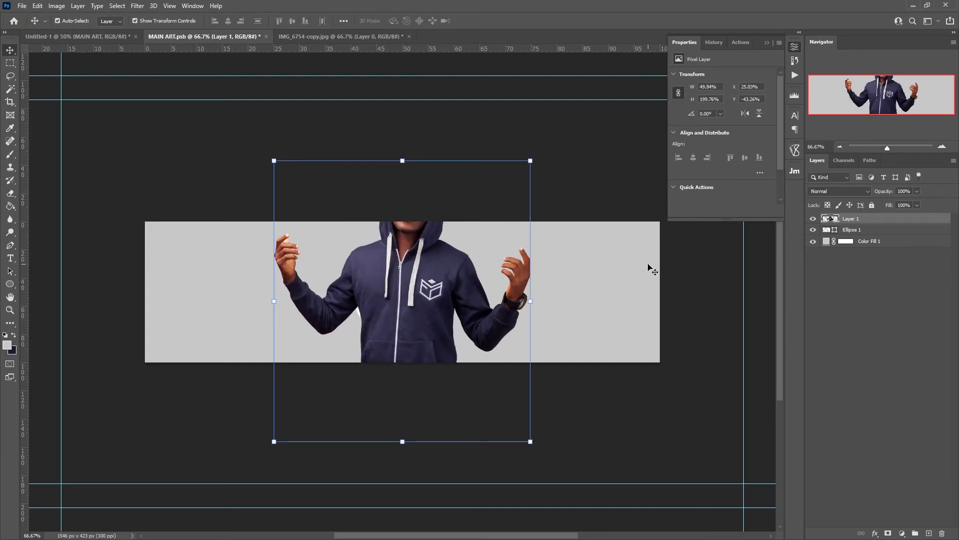
right_click(853, 220)
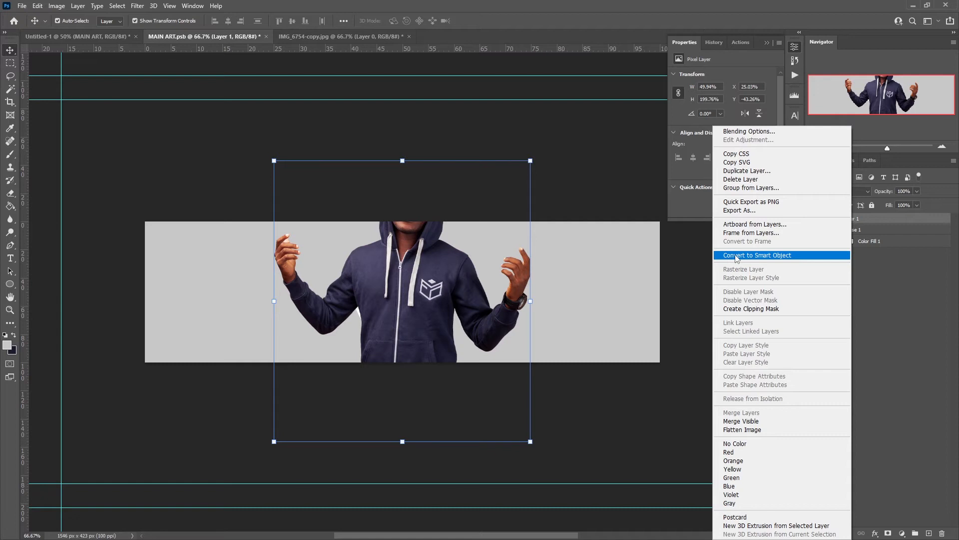
left_click(737, 257)
mouse_move(398, 281)
left_mouse_down()
mouse_move(435, 306)
mouse_move(394, 291)
left_mouse_up()
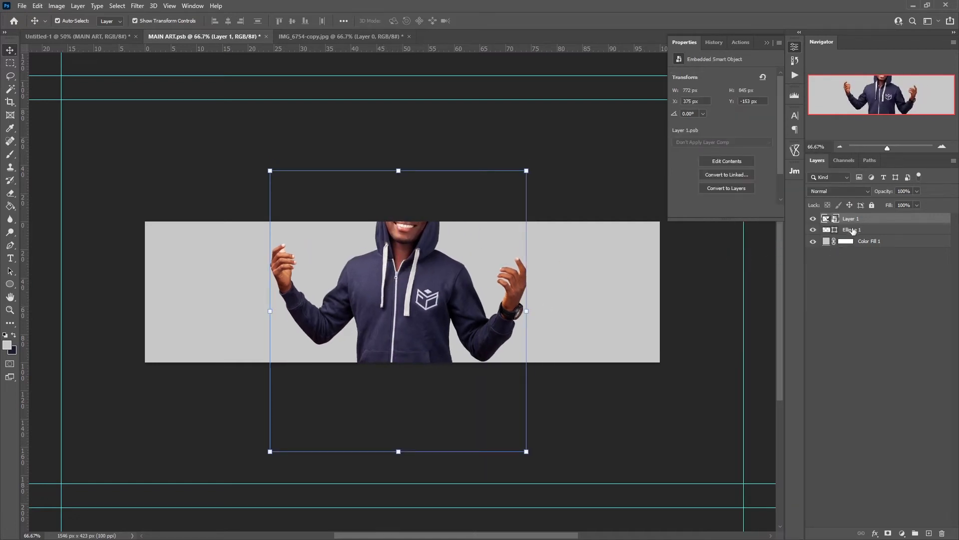
Step: Create a clipping mask that clips the portrait layer to the circle beneath it
left_click(850, 231)
left_click(858, 221)
right_click(852, 222)
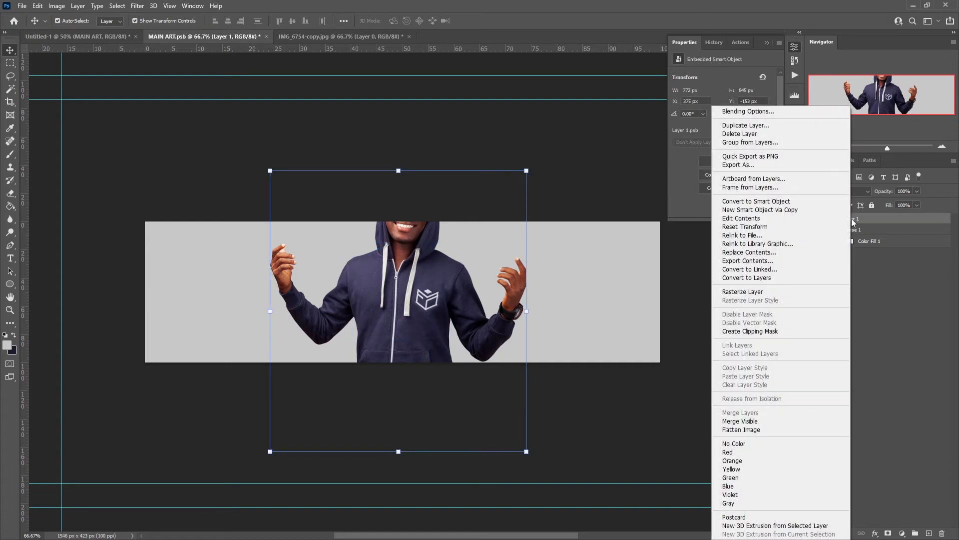
left_click(768, 331)
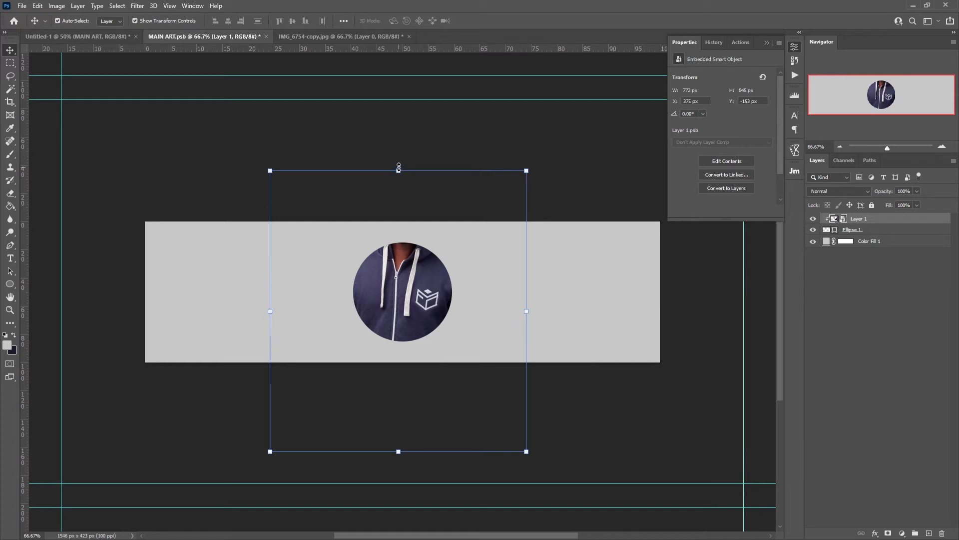
Step: Scale the portrait to about 276 × 303 px and centre it horizontally in the circle at X 773 px
left_click_drag(399, 168, 398, 243)
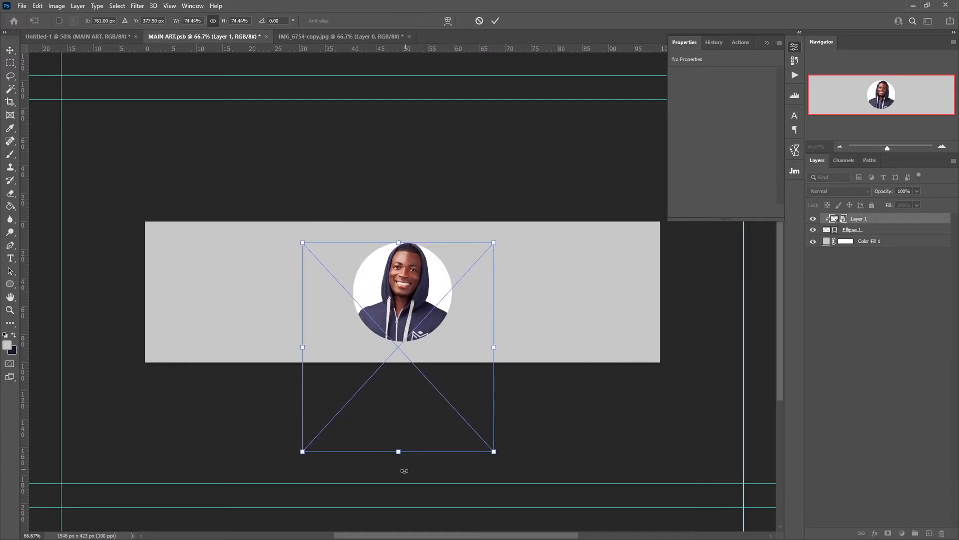
left_click_drag(399, 451, 400, 335)
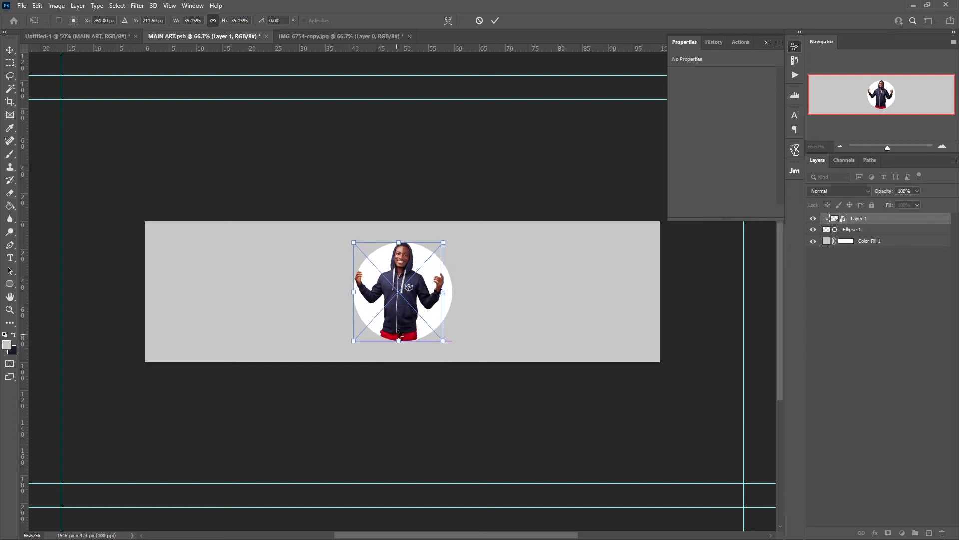
left_click_drag(418, 303, 422, 309)
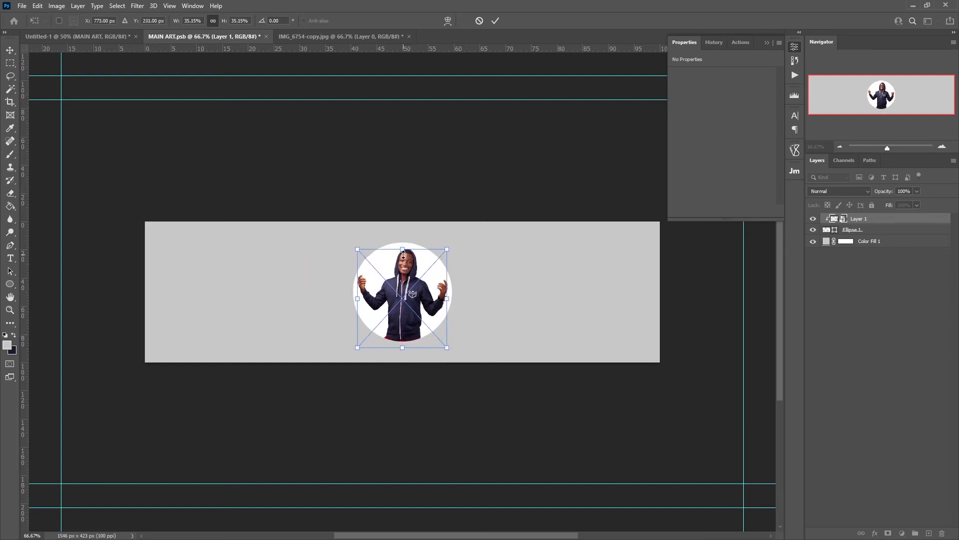
left_click_drag(403, 255, 403, 253)
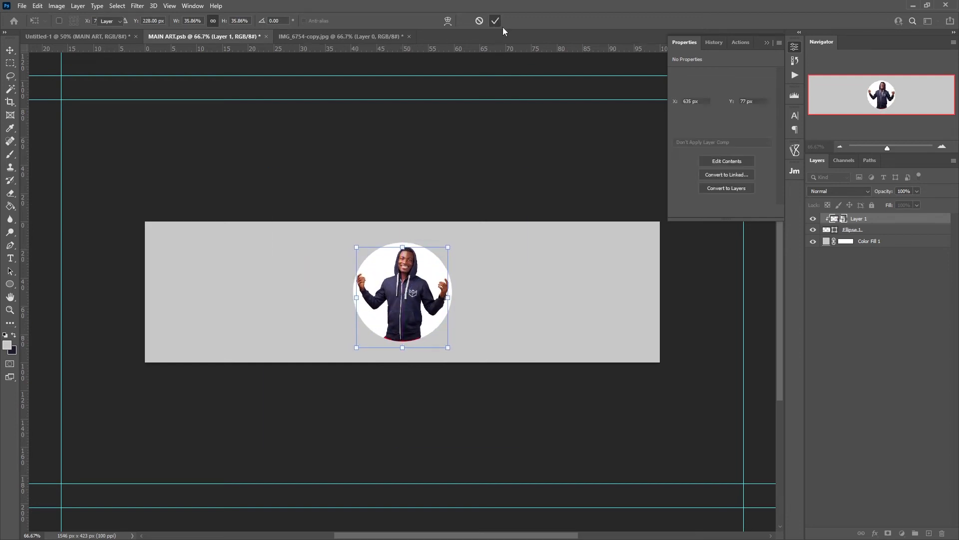
left_click(495, 20)
left_click(882, 271)
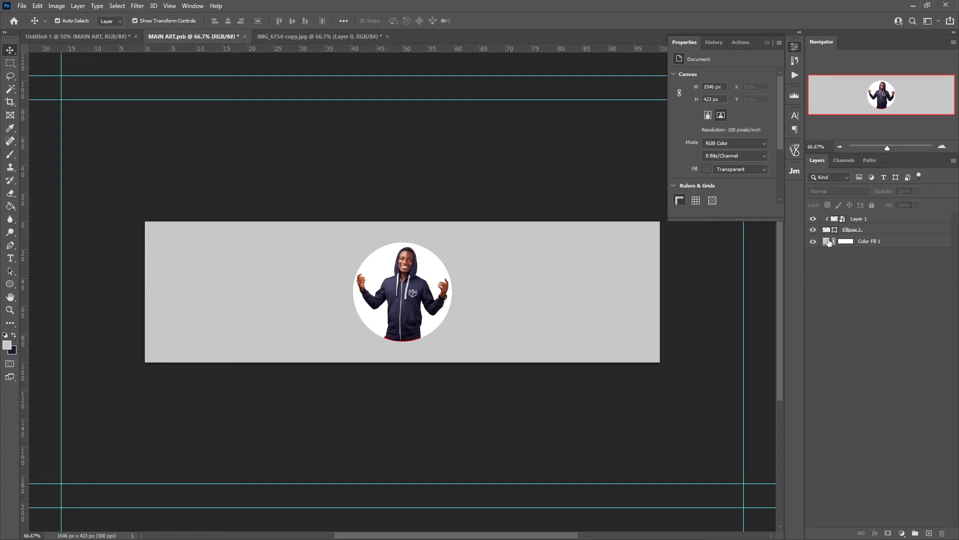
Step: Change the Color Fill 1 background colour to white, #ffffff
left_click(894, 242)
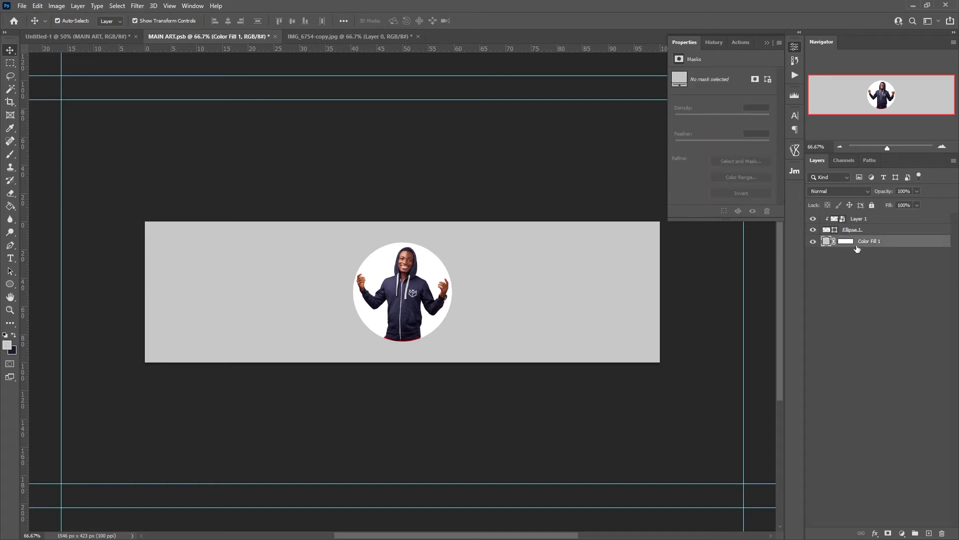
double_click(827, 243)
type("ffffff")
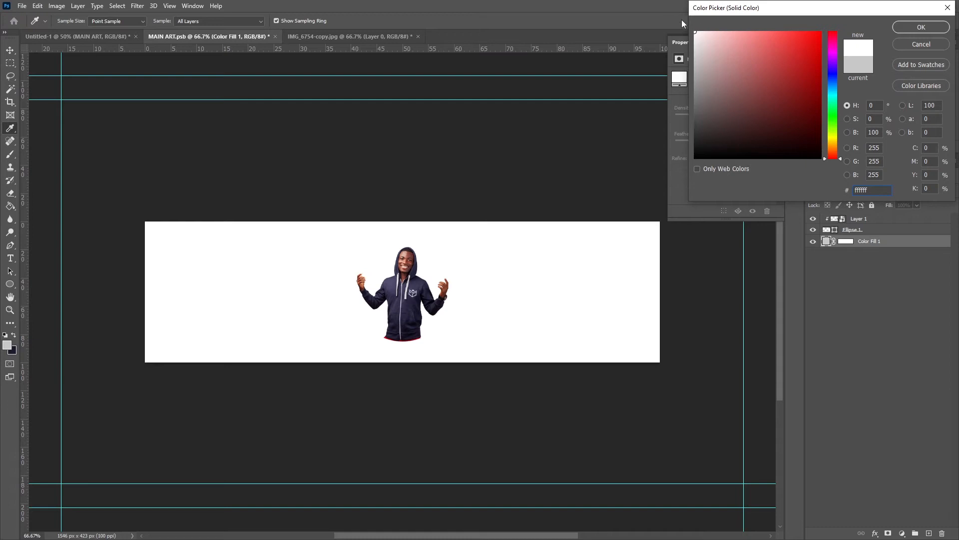
left_click(921, 27)
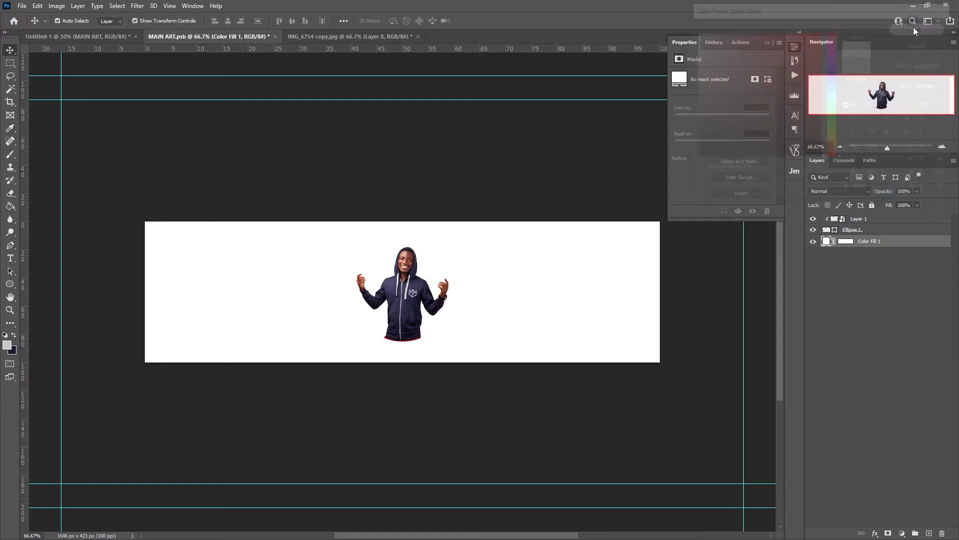
left_click(907, 309)
Step: Change the circle's fill to dark navy #212136, sampled from the portrait's hoodie
left_click(847, 222)
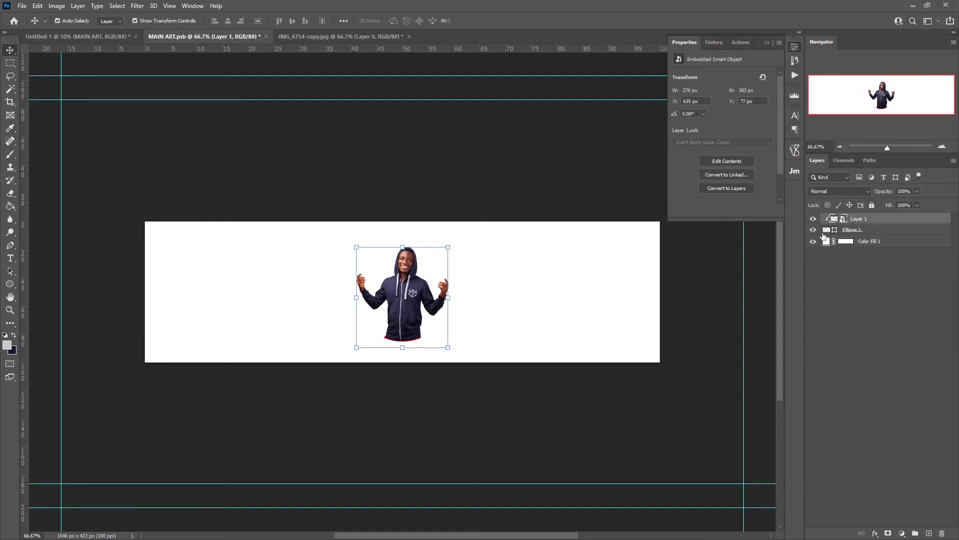
double_click(827, 230)
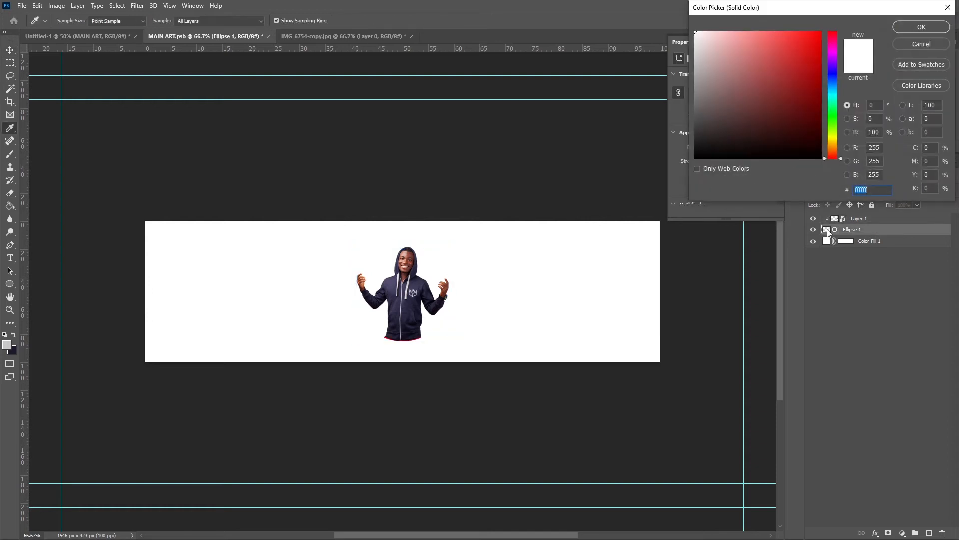
left_click(416, 288)
left_click(417, 281)
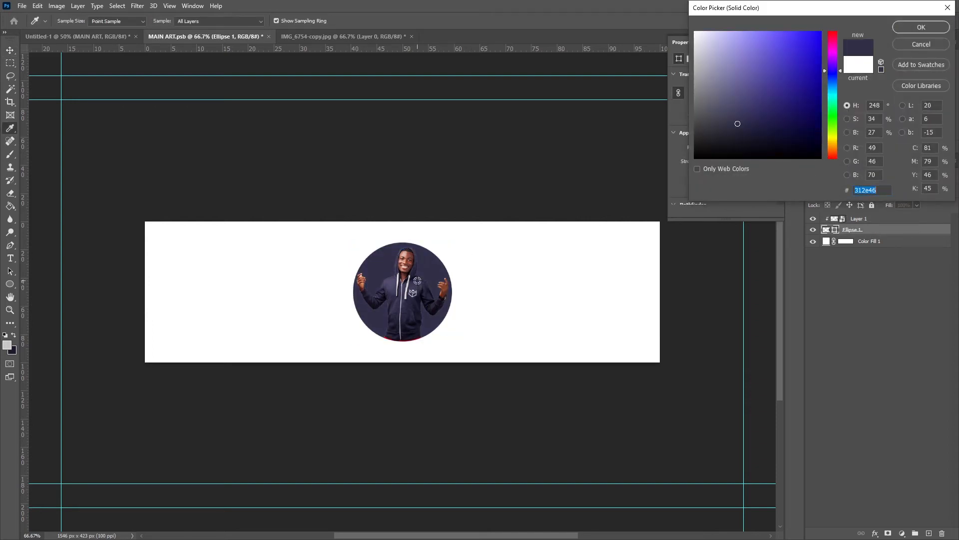
left_click(415, 270)
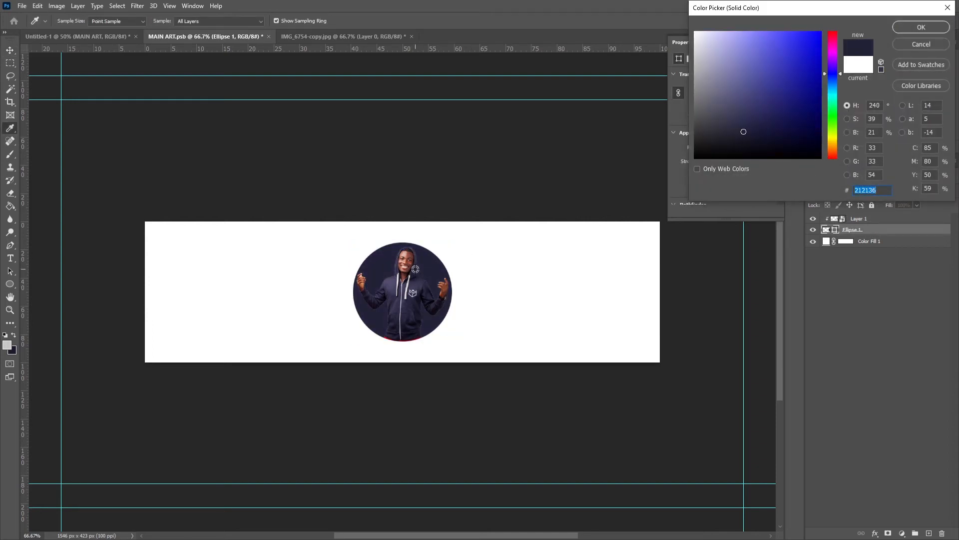
left_click(903, 28)
Step: Enlarge the portrait to about 283 × 310 px so the red trousers fall outside the circle
left_click(866, 222)
key("z")
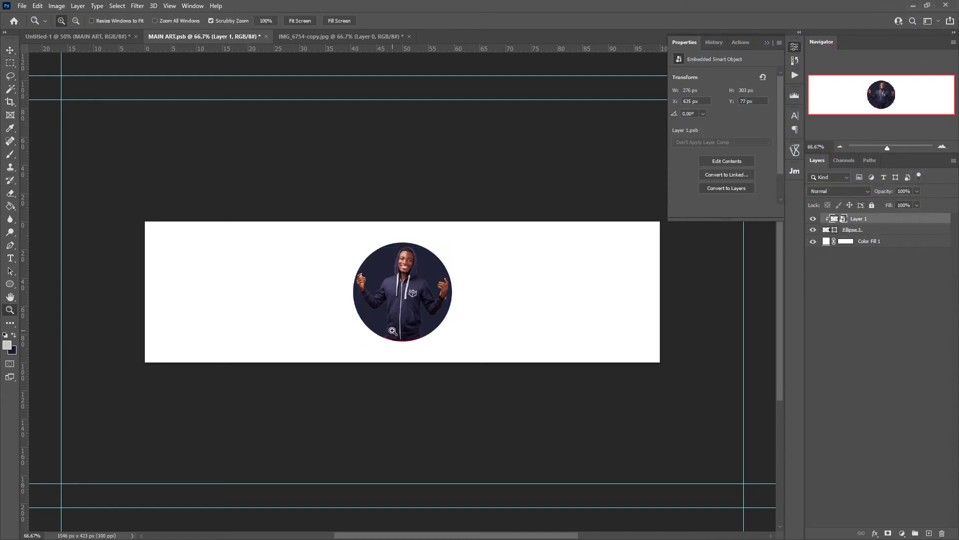
left_click(392, 297)
key("v")
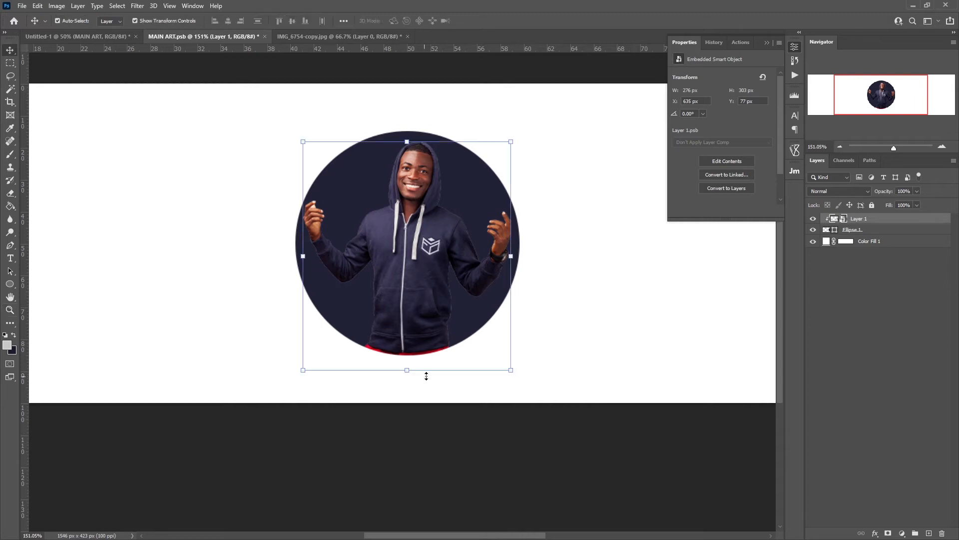
mouse_move(408, 370)
left_mouse_down()
mouse_move(414, 386)
mouse_move(407, 375)
left_mouse_up()
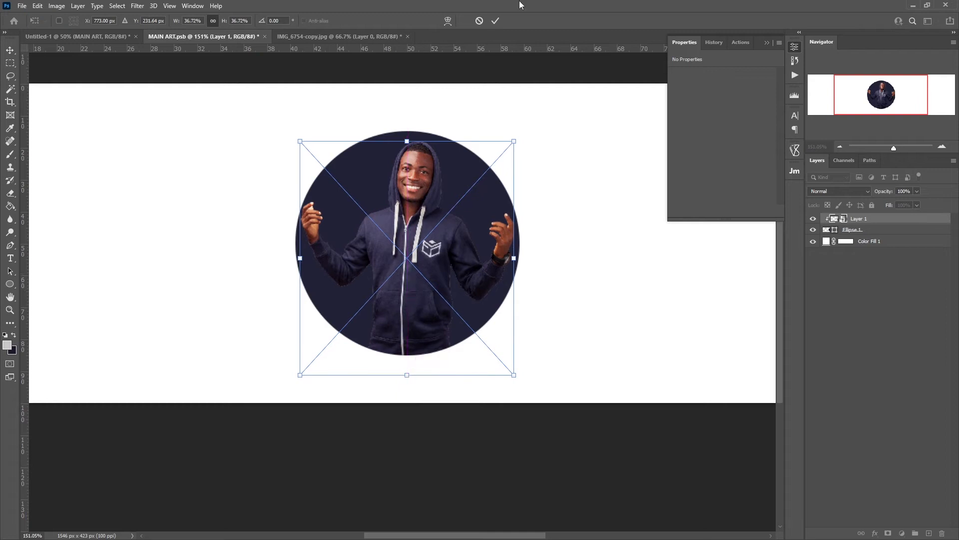
left_click(495, 21)
Step: Rename the portrait layer IMAGE and the circle layer IMAGE CIRCLE, leaving the IMAGE layer selected
key("z")
left_click(300, 20)
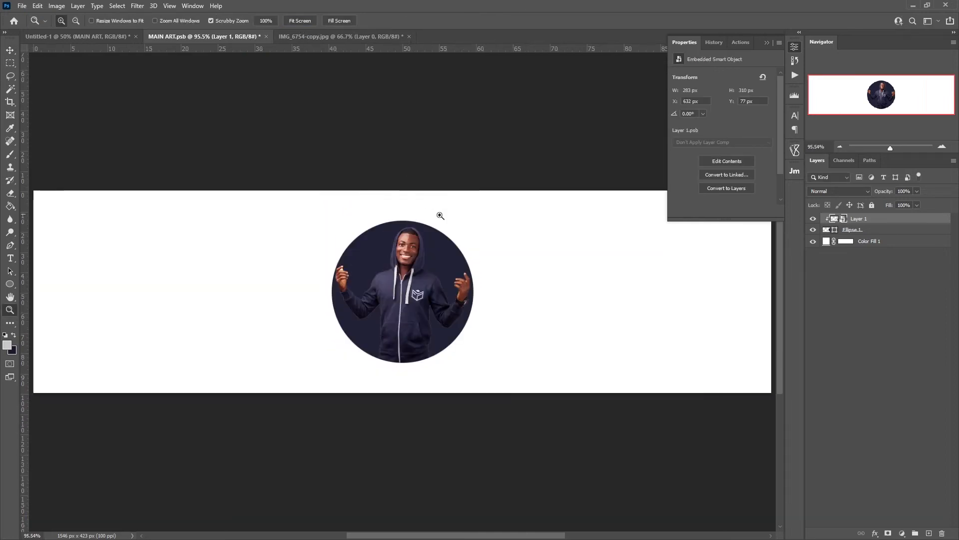
left_click_drag(440, 215, 429, 217)
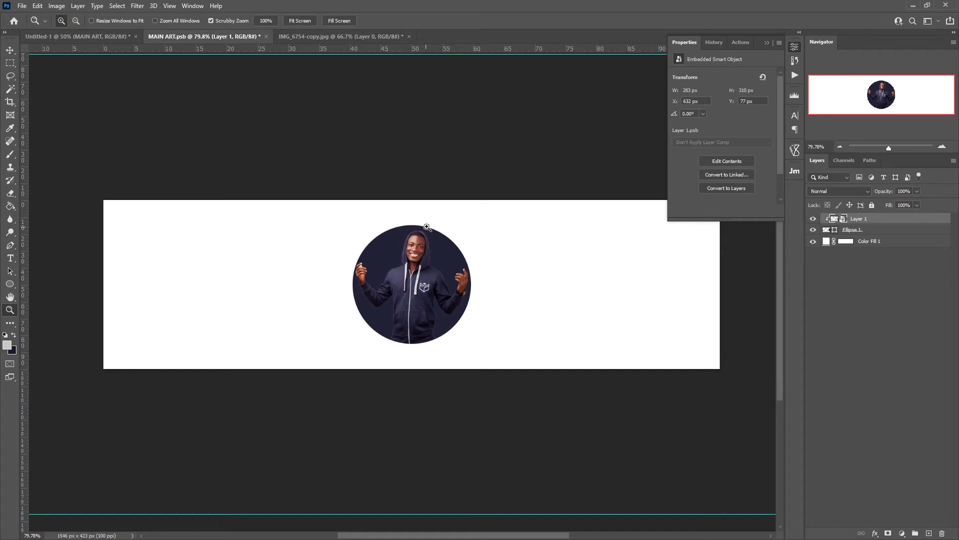
double_click(858, 220)
key("Return")
double_click(853, 230)
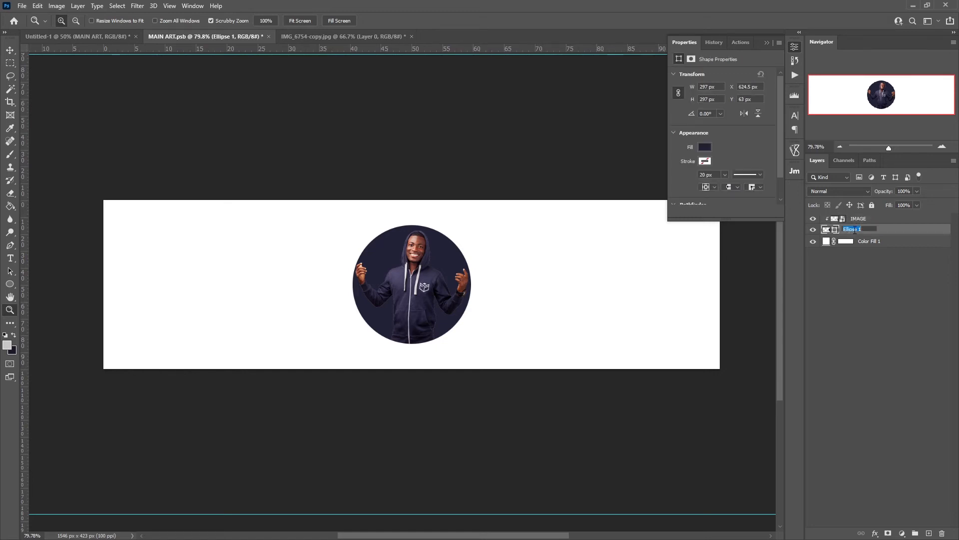
key("BackSpace")
type("IMAGE CIRCLE")
key("Return")
left_click(862, 219)
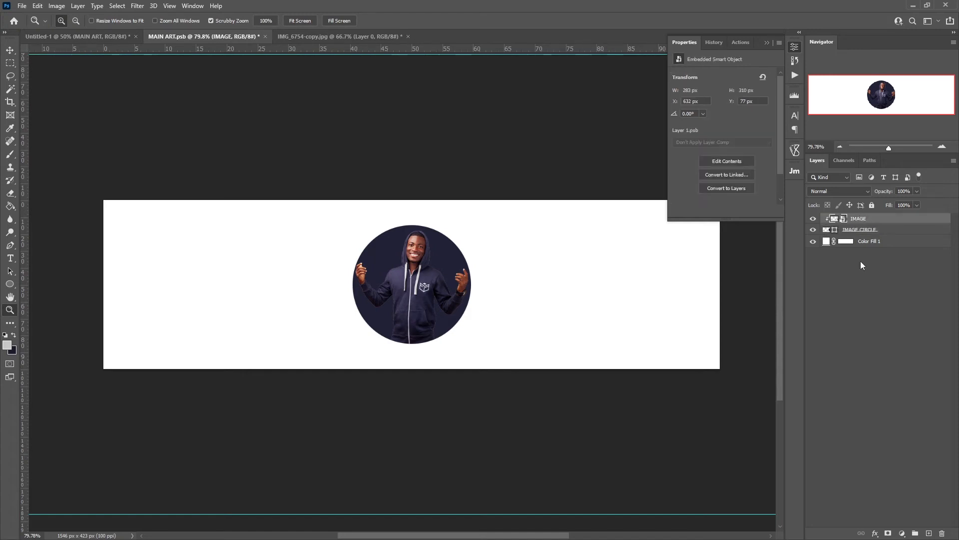
Step: Add a white #ffffff outside stroke of 2 px to the IMAGE layer
left_click(875, 533)
left_click(888, 461)
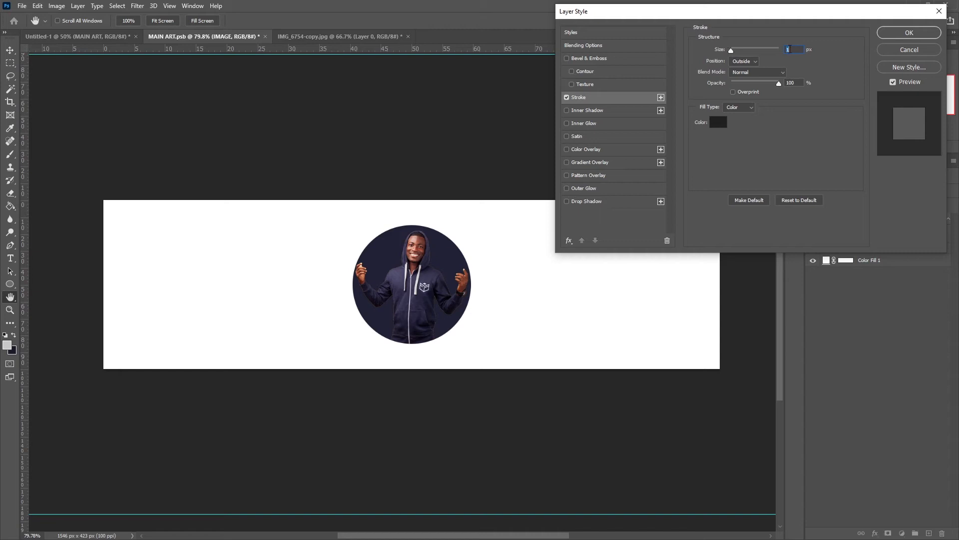
left_click(718, 125)
left_click_drag(704, 60, 695, 32)
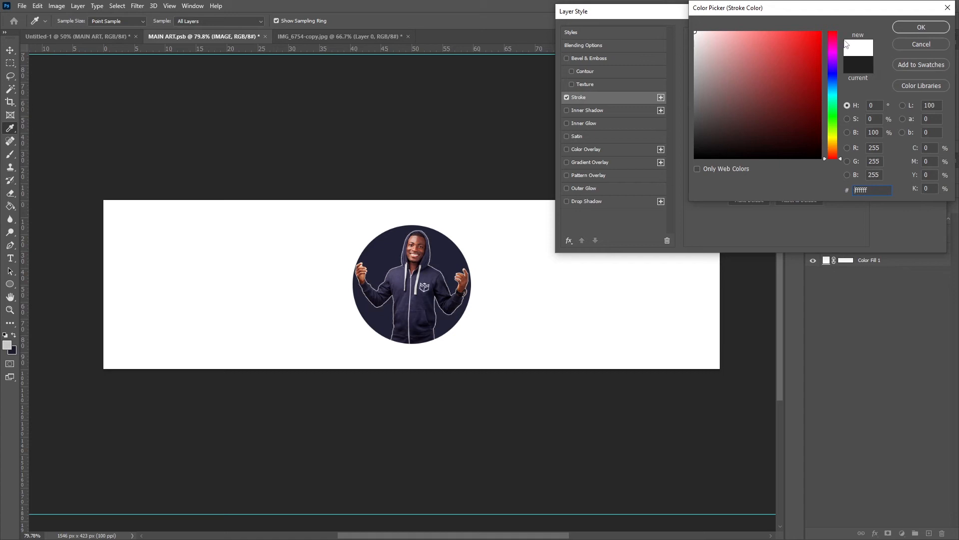
left_click(921, 27)
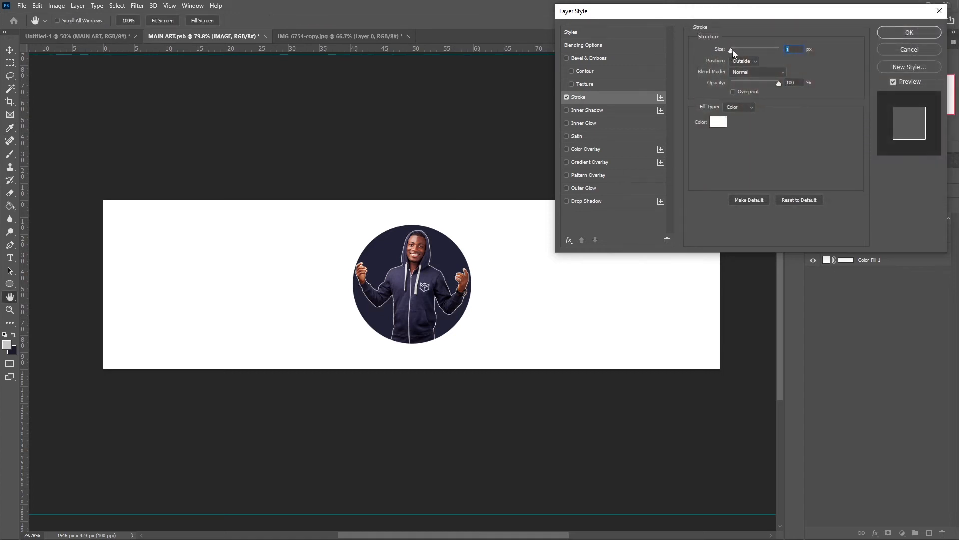
mouse_move(733, 50)
left_mouse_down()
mouse_move(754, 52)
mouse_move(733, 53)
left_mouse_up()
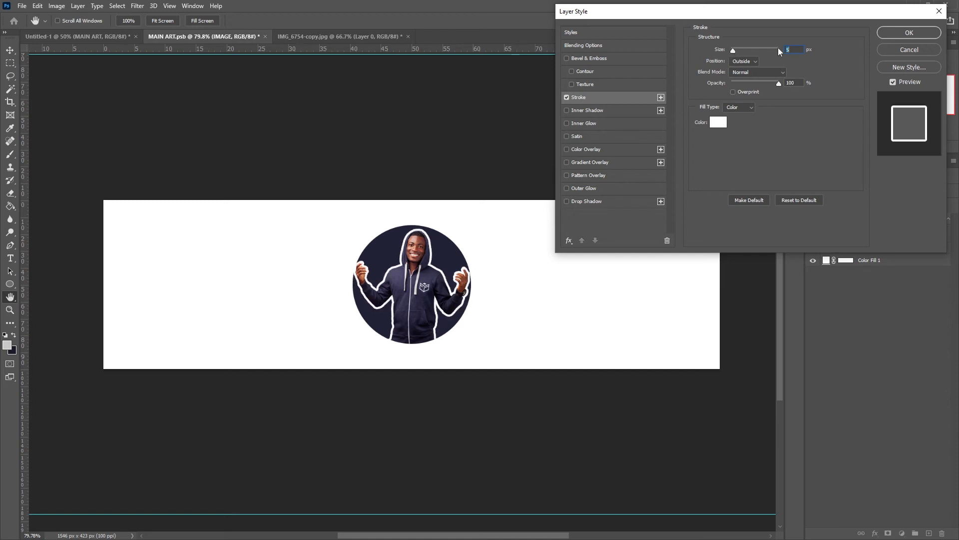
type("3")
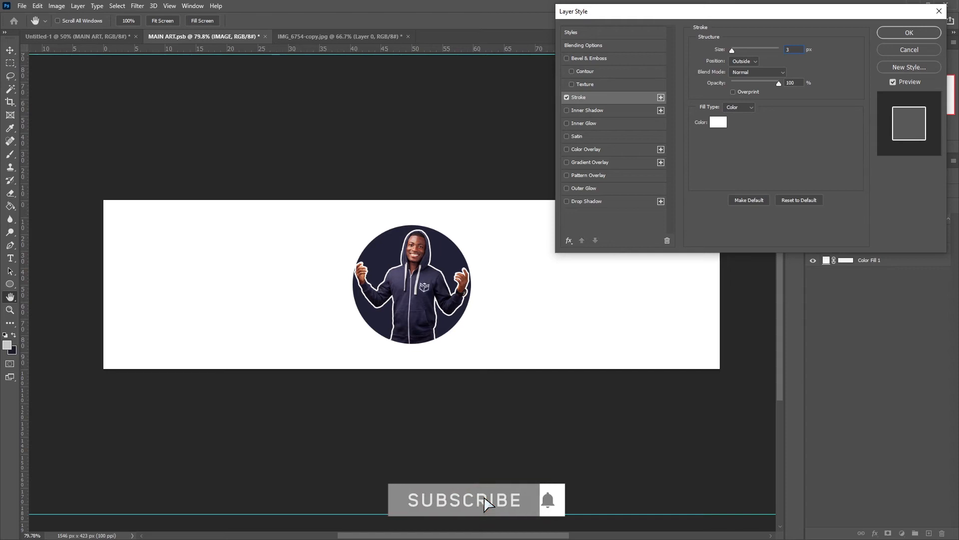
key("BackSpace")
type("2")
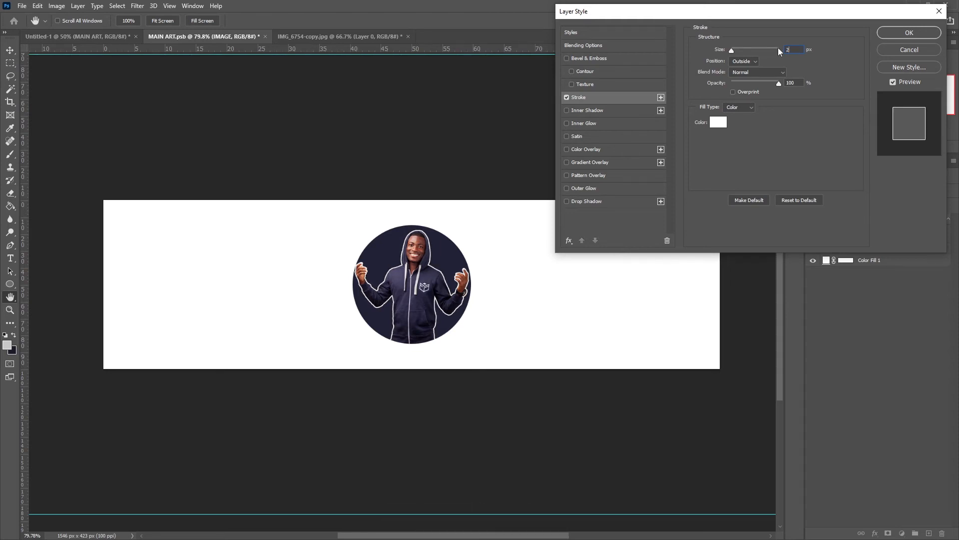
key("Return")
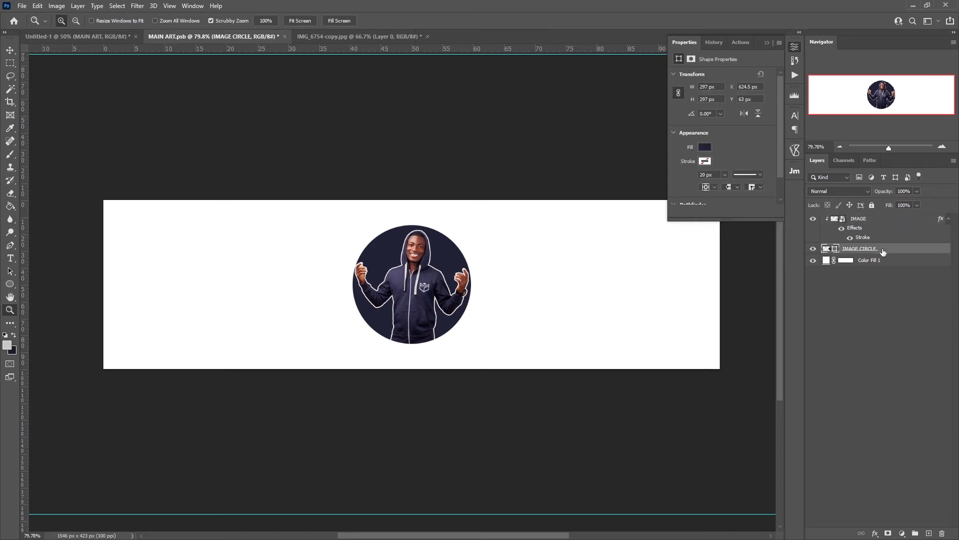
Step: Enlarge the IMAGE CIRCLE shape to about 109%, extending it upward and keeping it centred around the portrait
left_click(880, 250)
key("v")
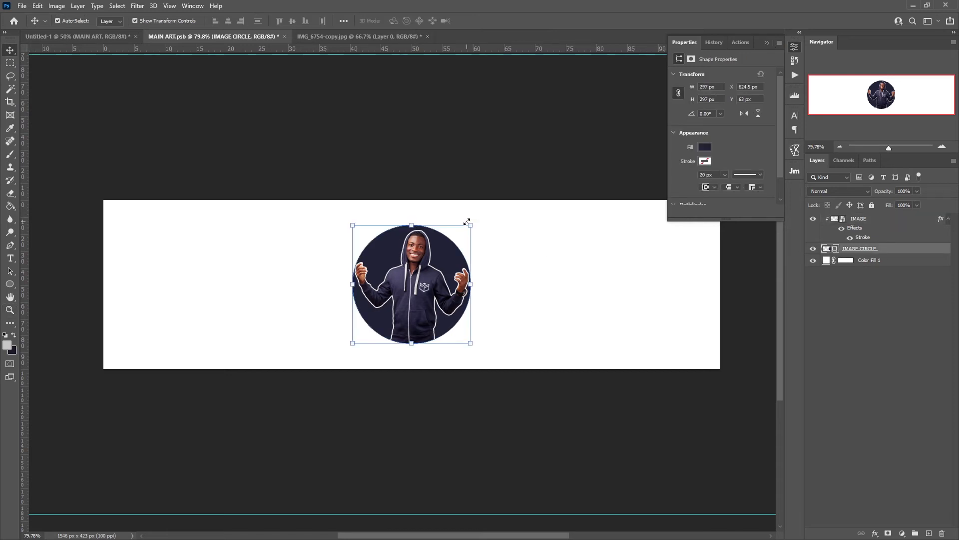
left_click_drag(471, 225, 481, 214)
left_click_drag(438, 252, 433, 251)
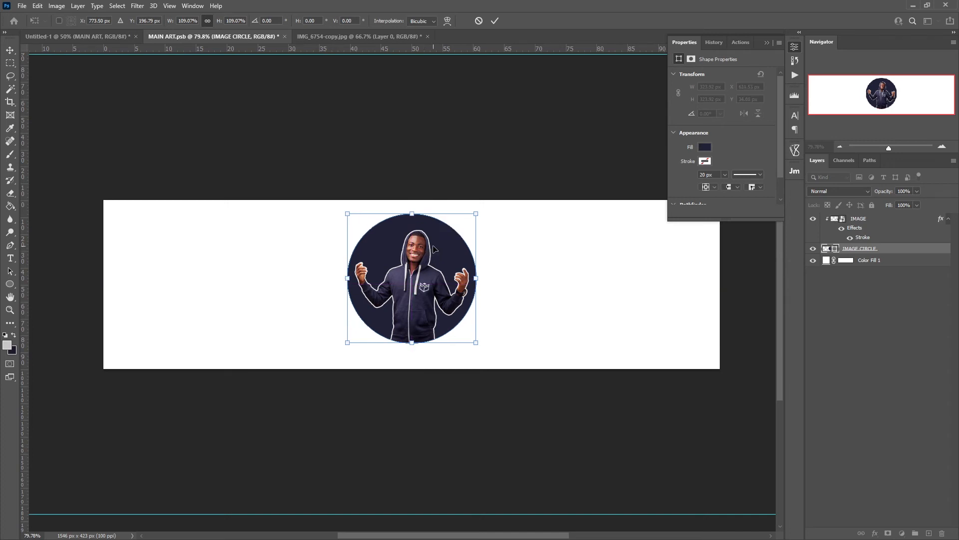
key("Return")
key("z")
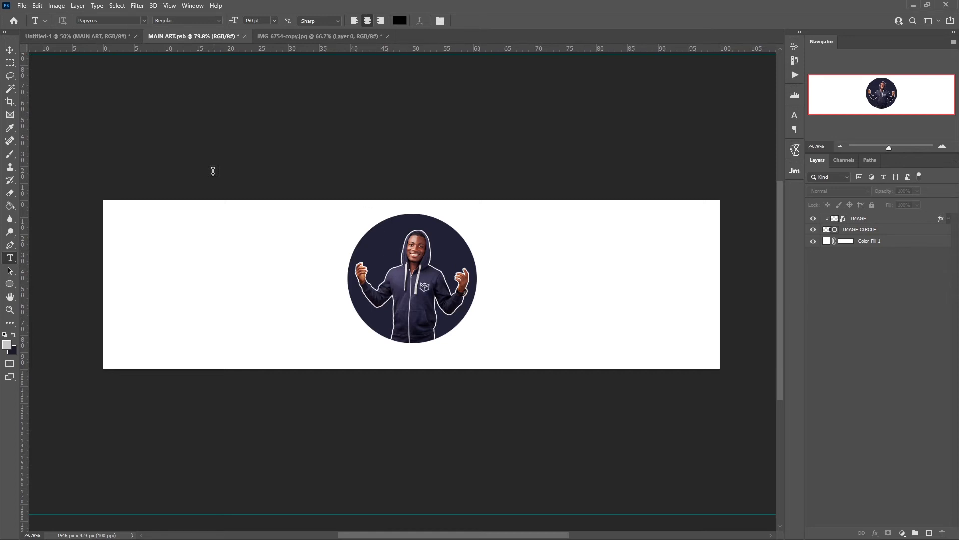
Step: Add a horizontal text line reading SUBSCRIBE FOR WEEKLY VIDEOS on the banner
right_click(16, 260)
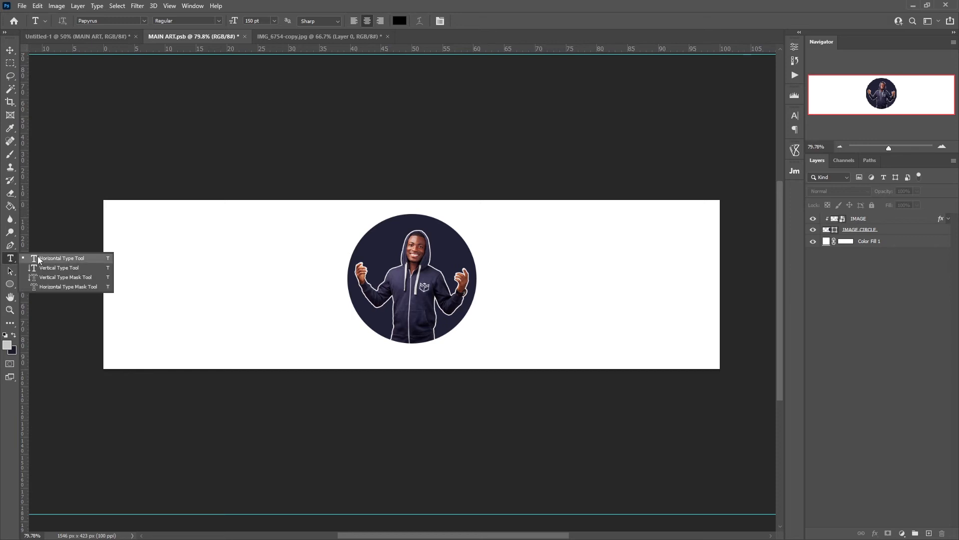
left_click(61, 259)
left_click(239, 294)
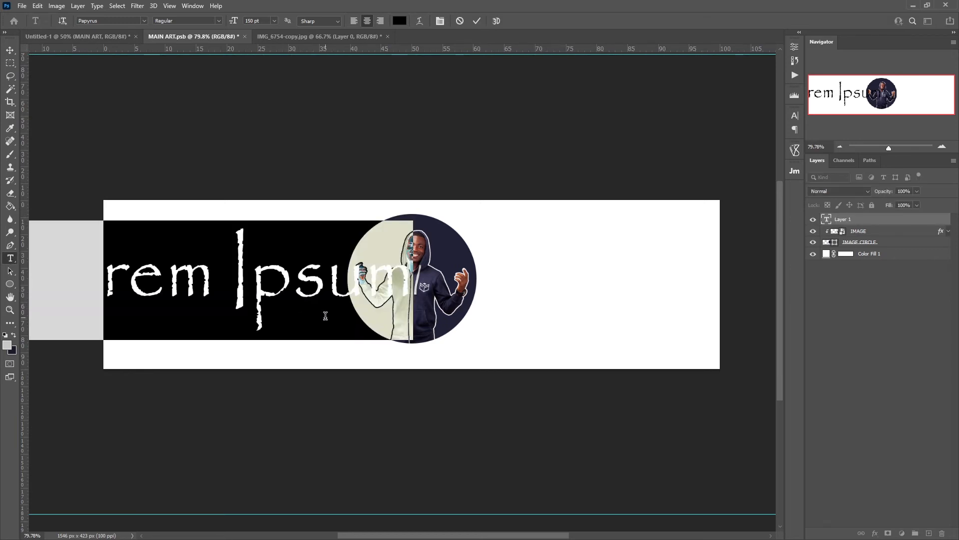
type("SUBSCRIBE")
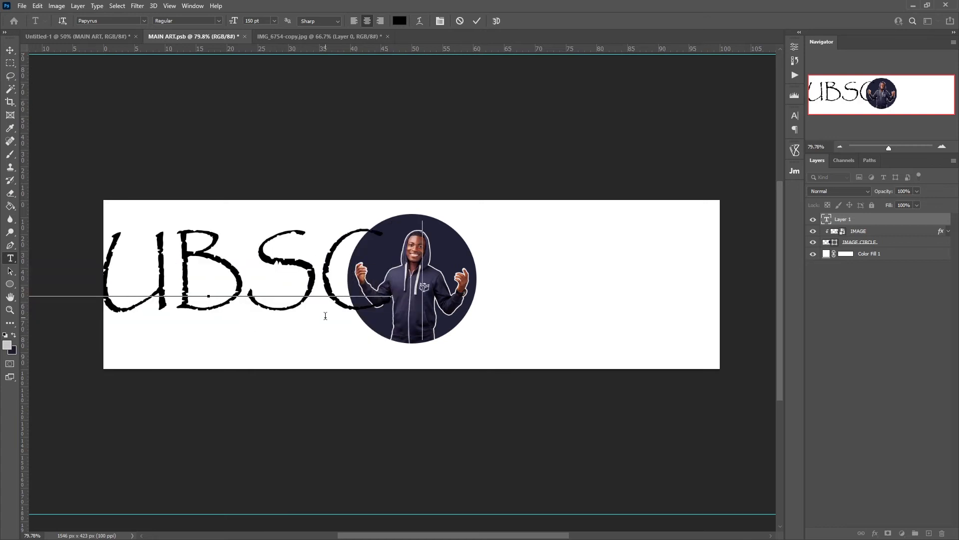
type(" FOR W")
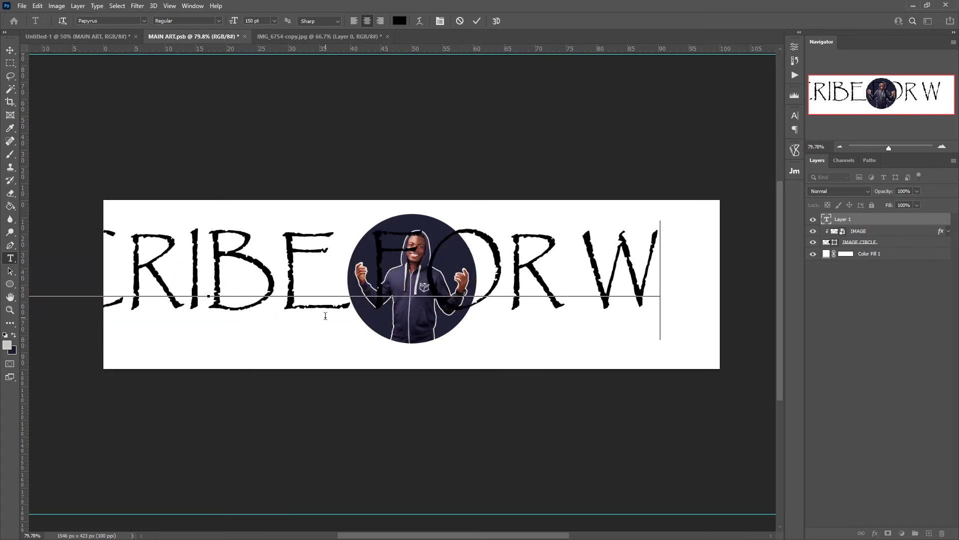
type("EEKL")
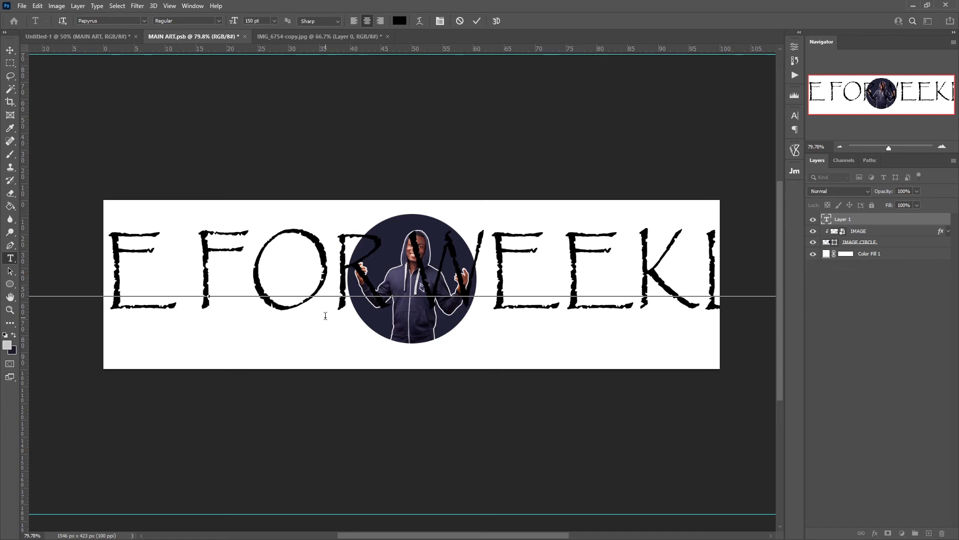
type("Y VI")
Step: Reduce the whole text line to 23 pt and place it just below the portrait circle
key("ctrl+a")
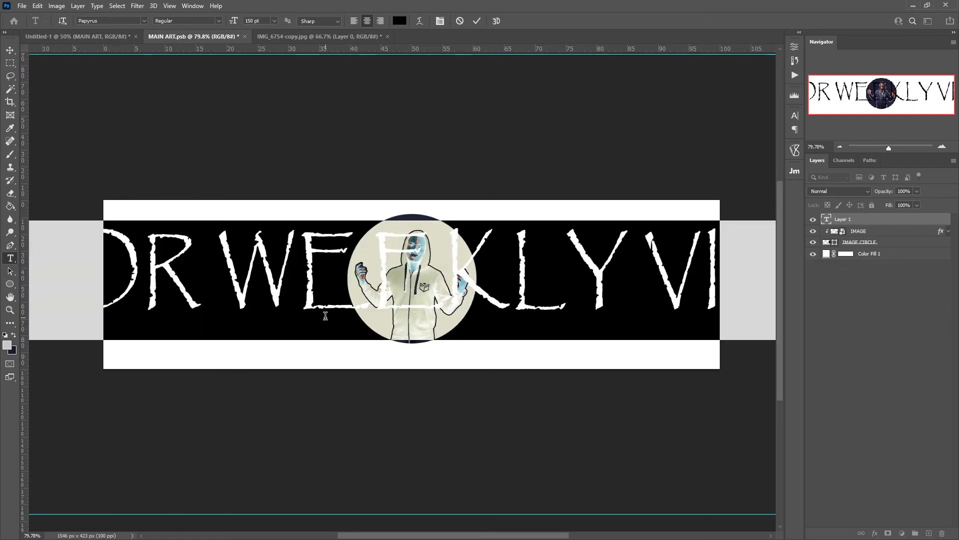
left_click_drag(233, 21, 150, 24)
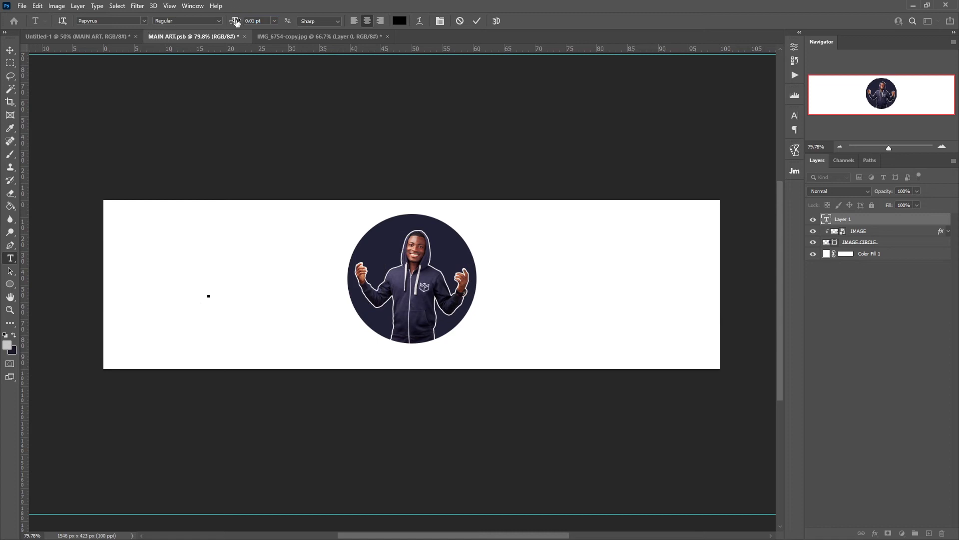
mouse_move(233, 21)
left_mouse_down()
mouse_move(260, 22)
mouse_move(242, 22)
left_mouse_up()
left_click_drag(222, 291, 447, 385)
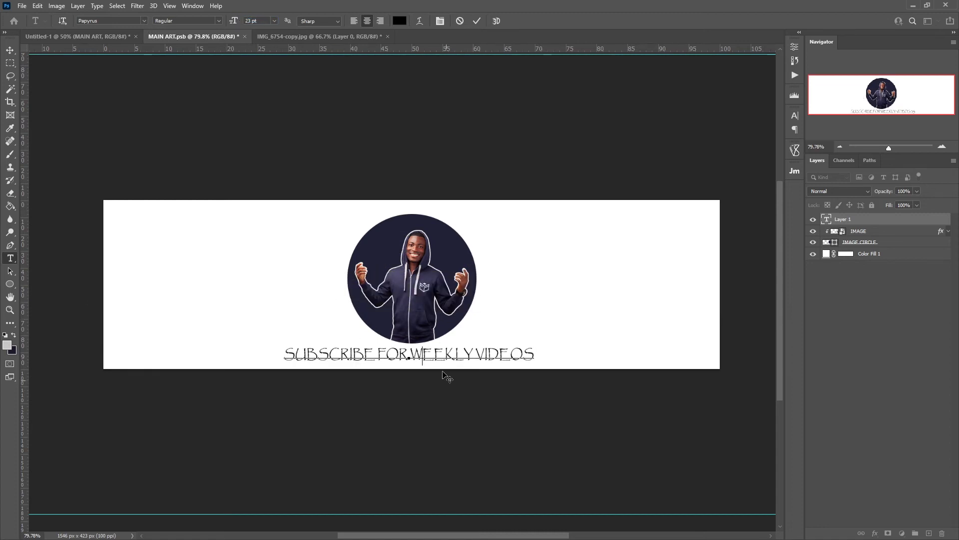
Step: Change the font of the whole text line to Gotham Bold
key("ctrl+a")
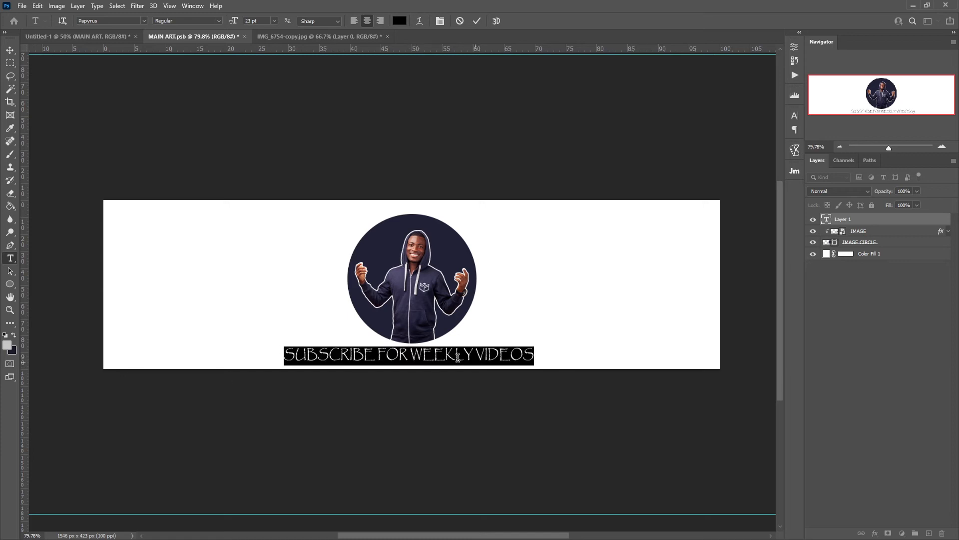
left_click(113, 21)
type("GOTHMA")
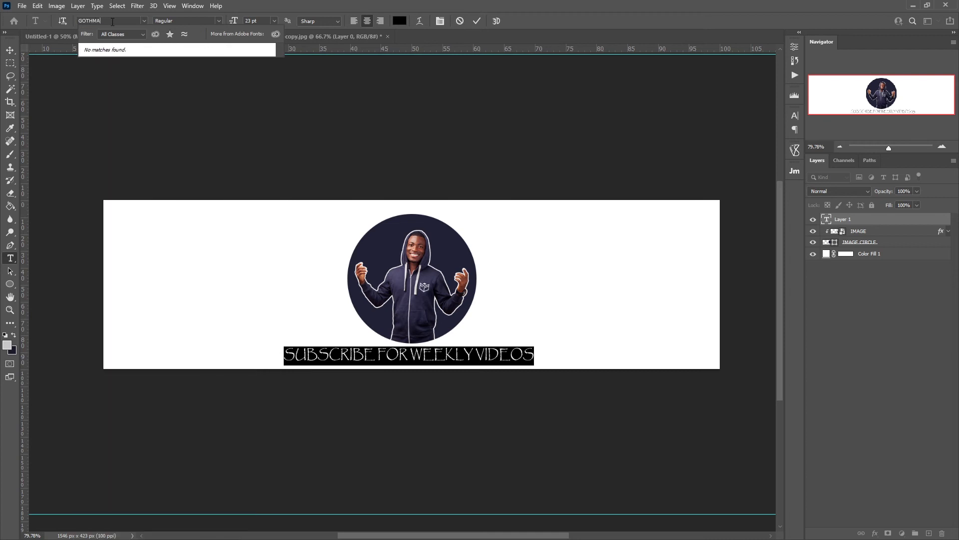
key("BackSpace")
key("BackSpace")
type("A")
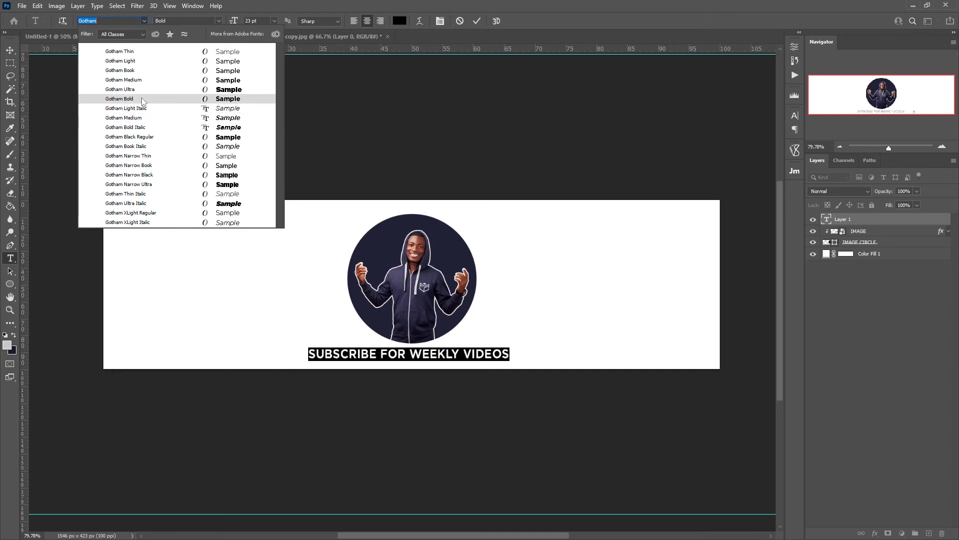
left_click(141, 98)
Step: Set only the word WEEKLY to the Gotham Ultra weight
left_click(419, 356)
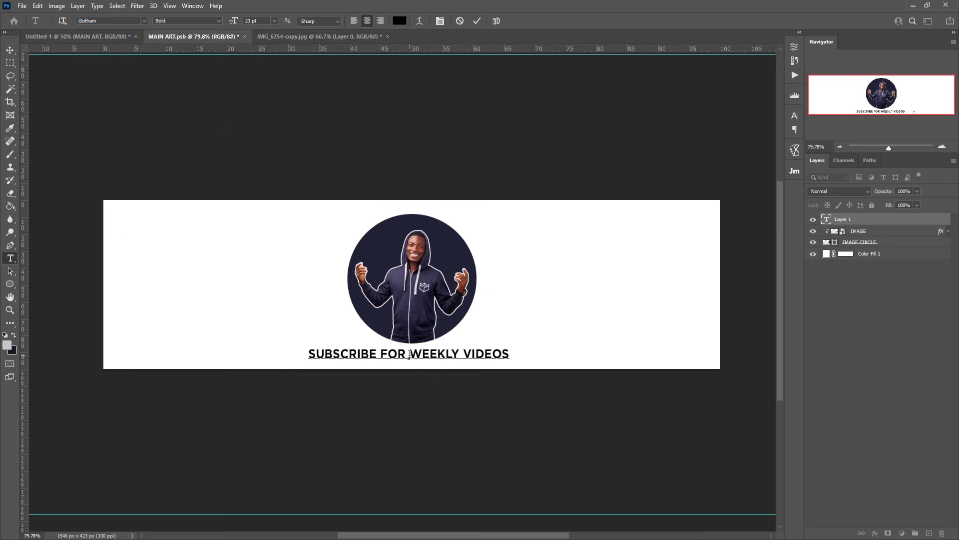
left_click_drag(409, 354, 458, 354)
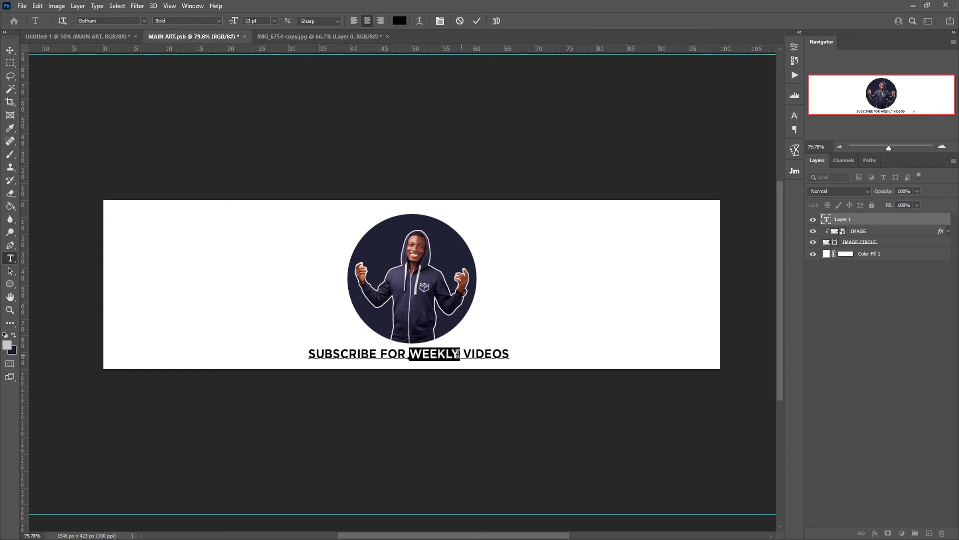
left_click(221, 20)
left_click(198, 64)
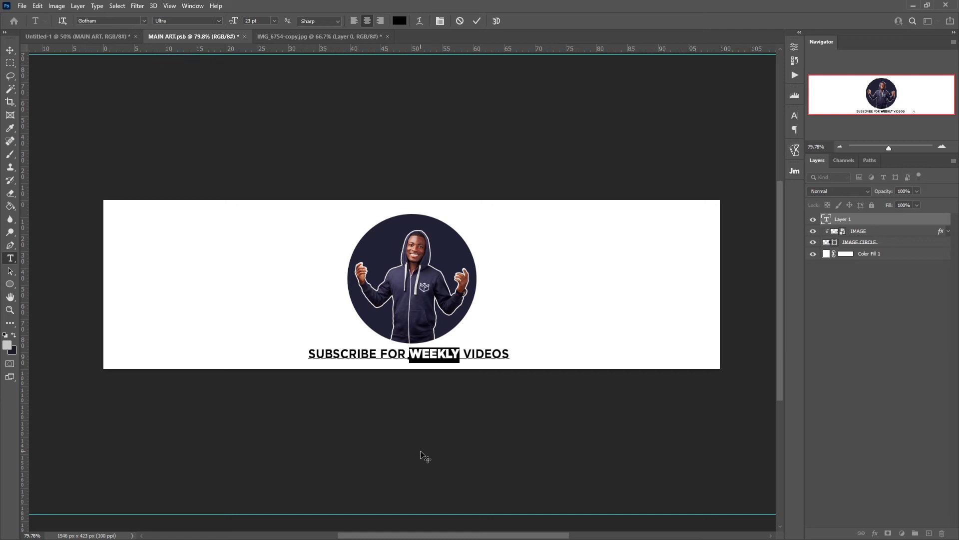
Step: Colour the word WEEKLY dark red #b81717 and commit the text edit
left_click(400, 21)
left_click(814, 34)
left_click(832, 34)
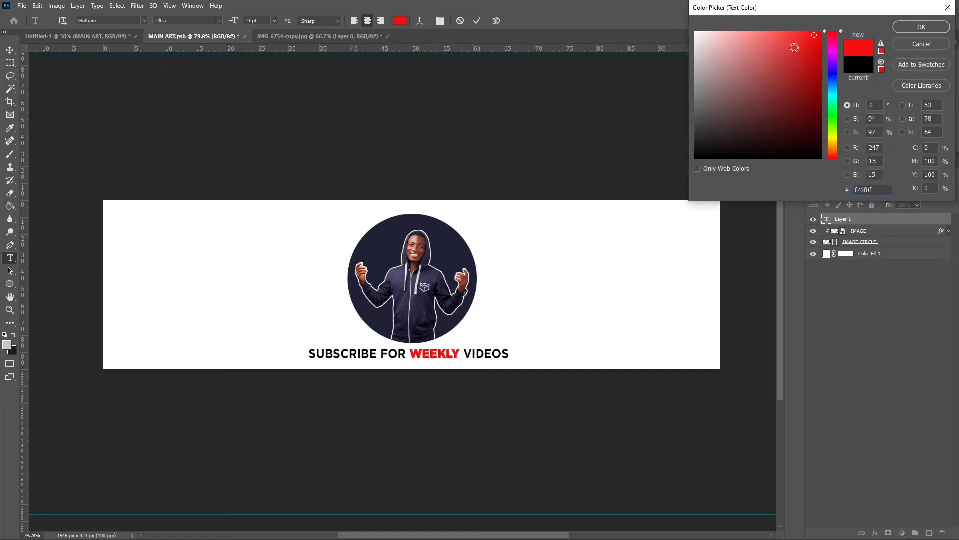
left_click_drag(814, 35, 804, 69)
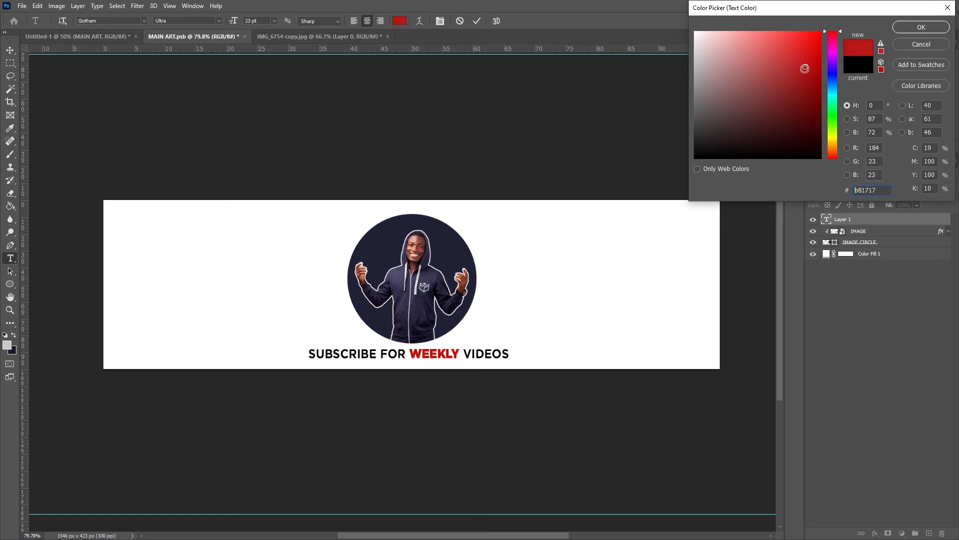
left_click(921, 27)
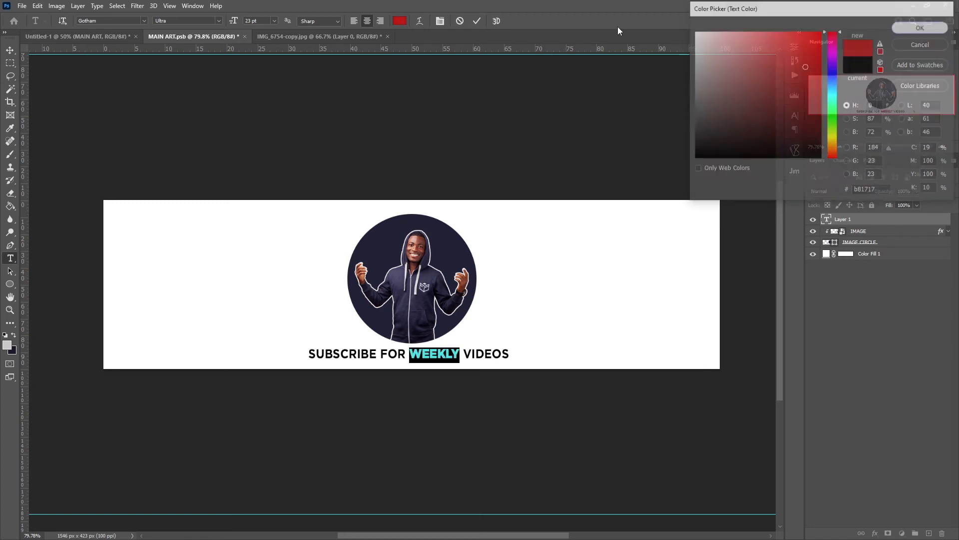
left_click(477, 21)
key("z")
mouse_move(465, 312)
left_mouse_down()
mouse_move(452, 313)
mouse_move(462, 312)
left_mouse_up()
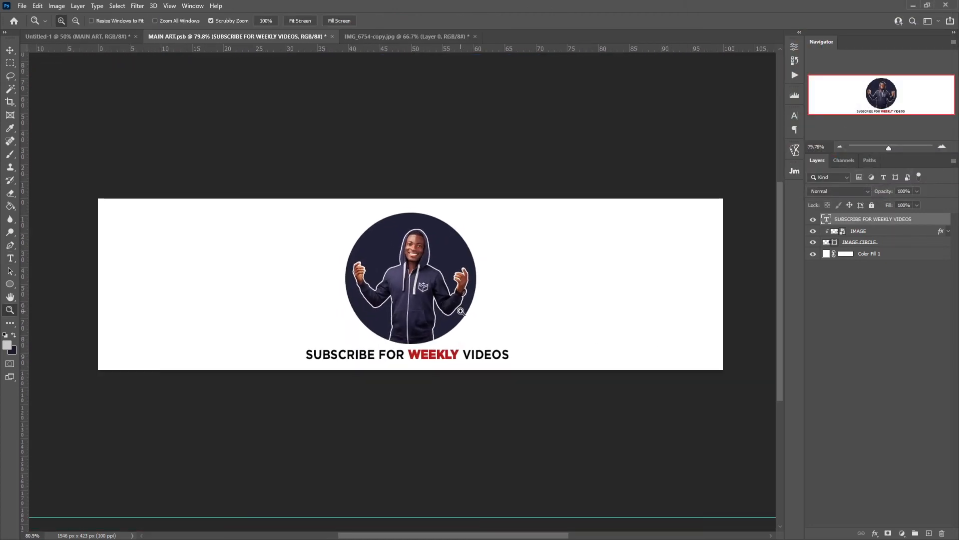